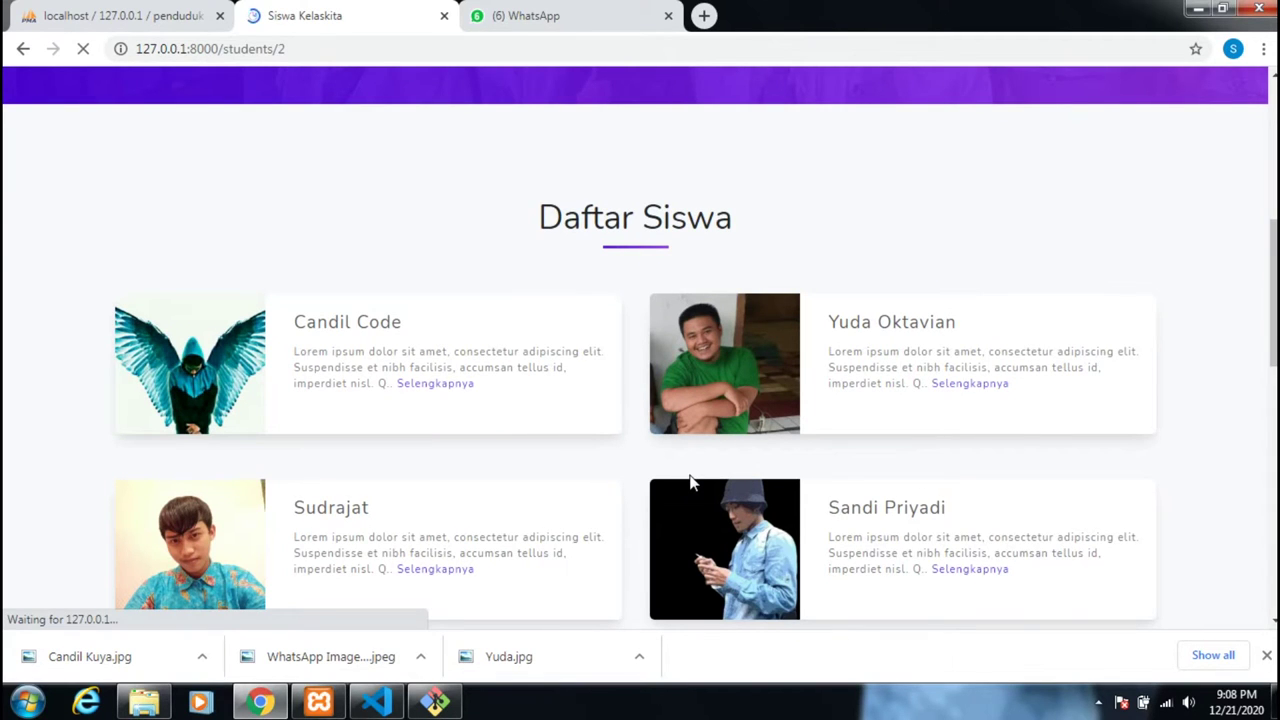
# Step: Look through the open student's profile page, from the photo to the end of the description
pyautogui.scroll(-2, 688, 482)
pyautogui.scroll(-2, 670, 474)
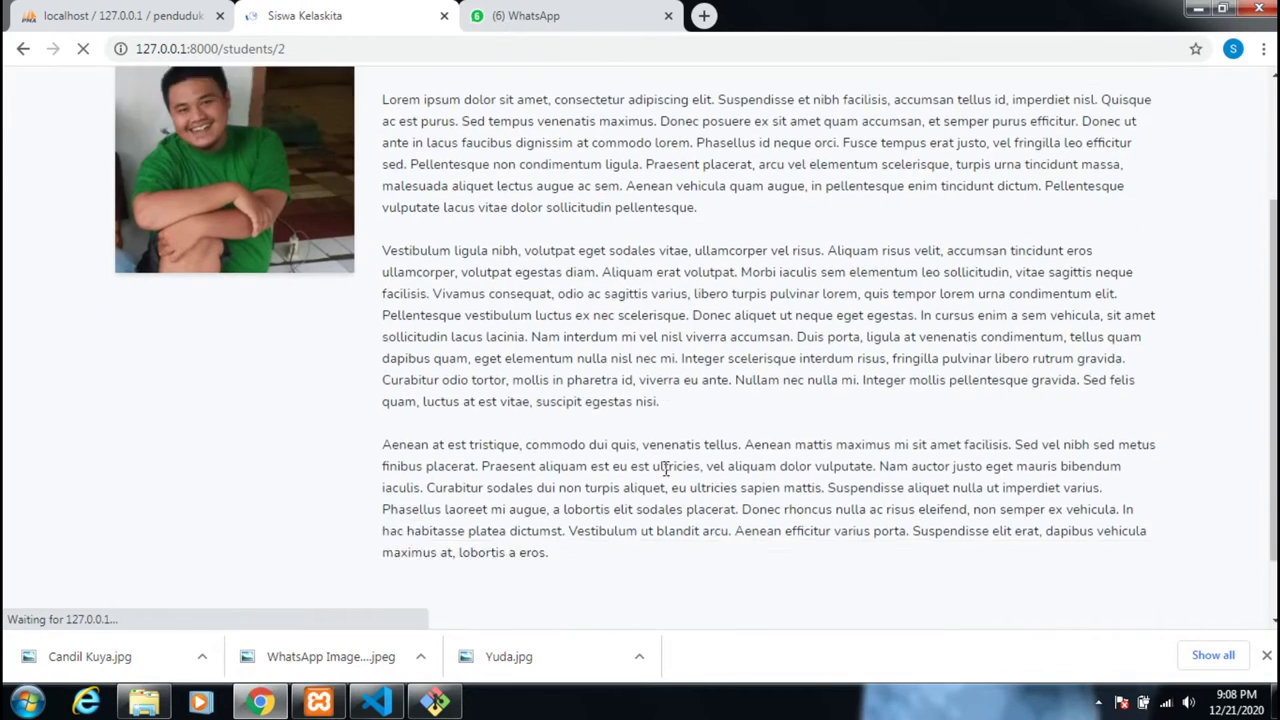
pyautogui.scroll(-1, 665, 468)
pyautogui.scroll(1, 665, 470)
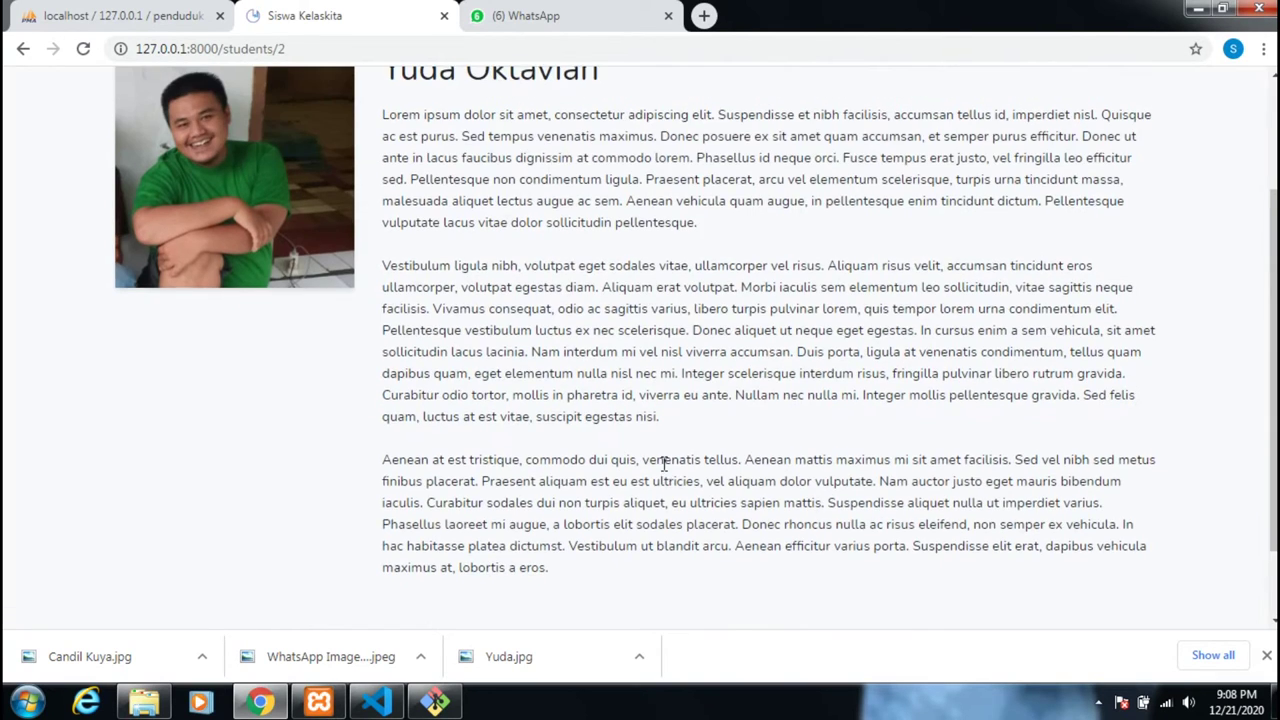
pyautogui.scroll(2, 663, 466)
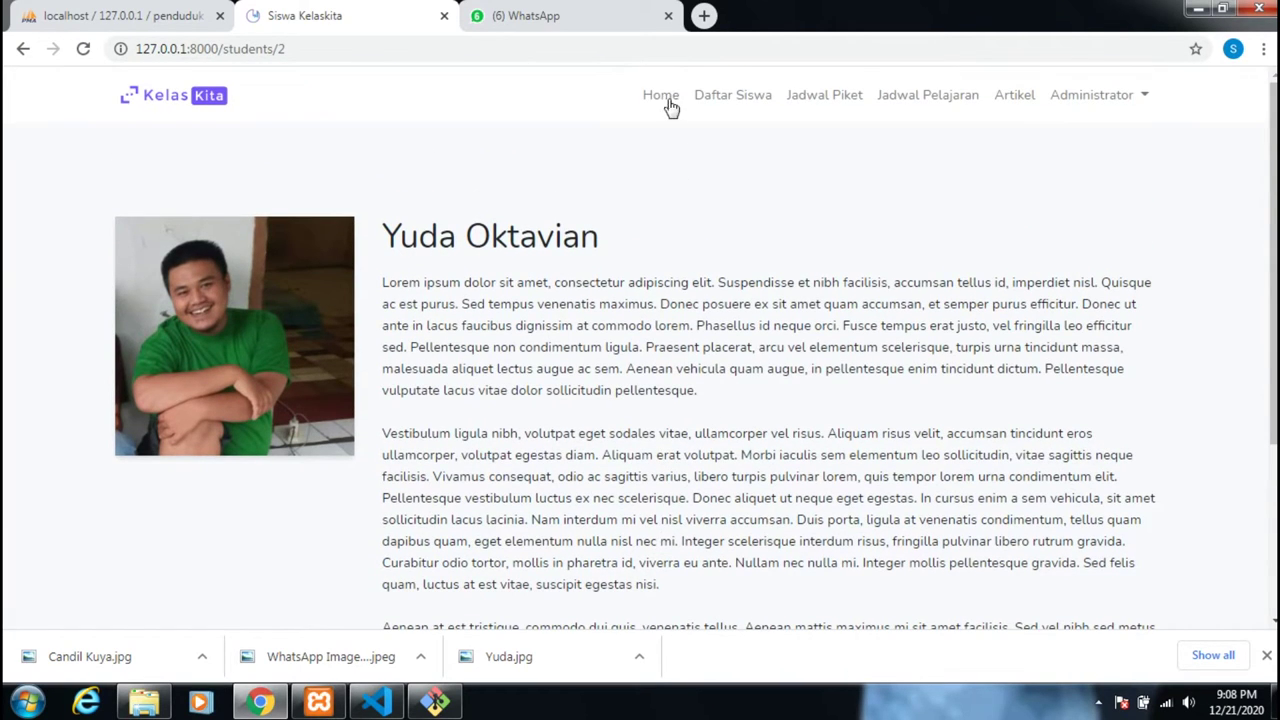
# Step: Show the public Daftar Siswa page and look over all the student cards
pyautogui.click(710, 100)
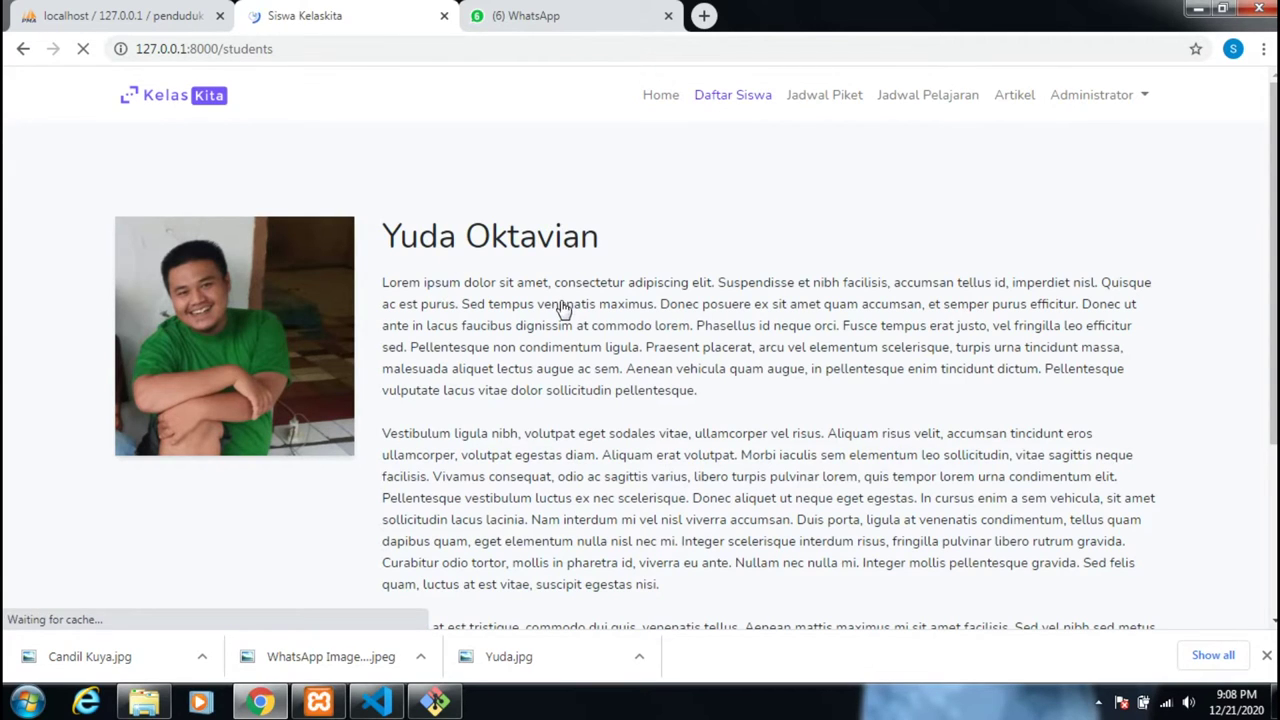
pyautogui.scroll(-1, 563, 310)
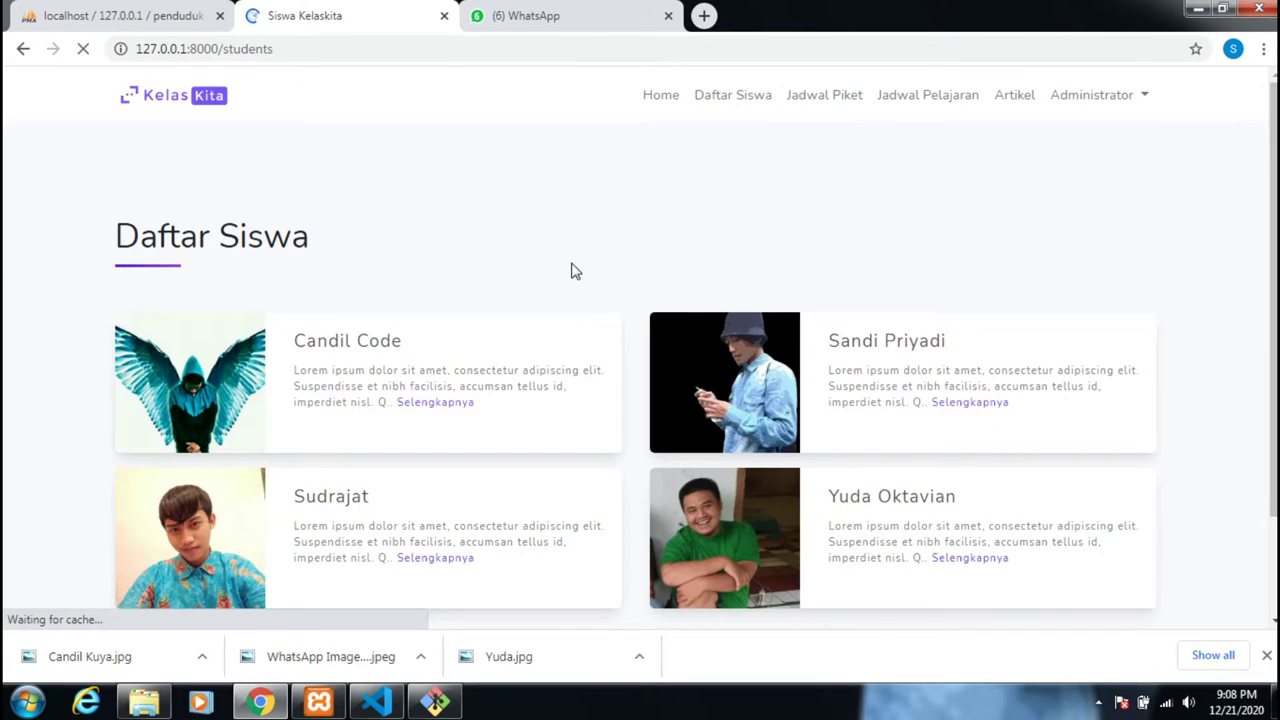
pyautogui.scroll(-1, 575, 271)
pyautogui.scroll(-1, 560, 320)
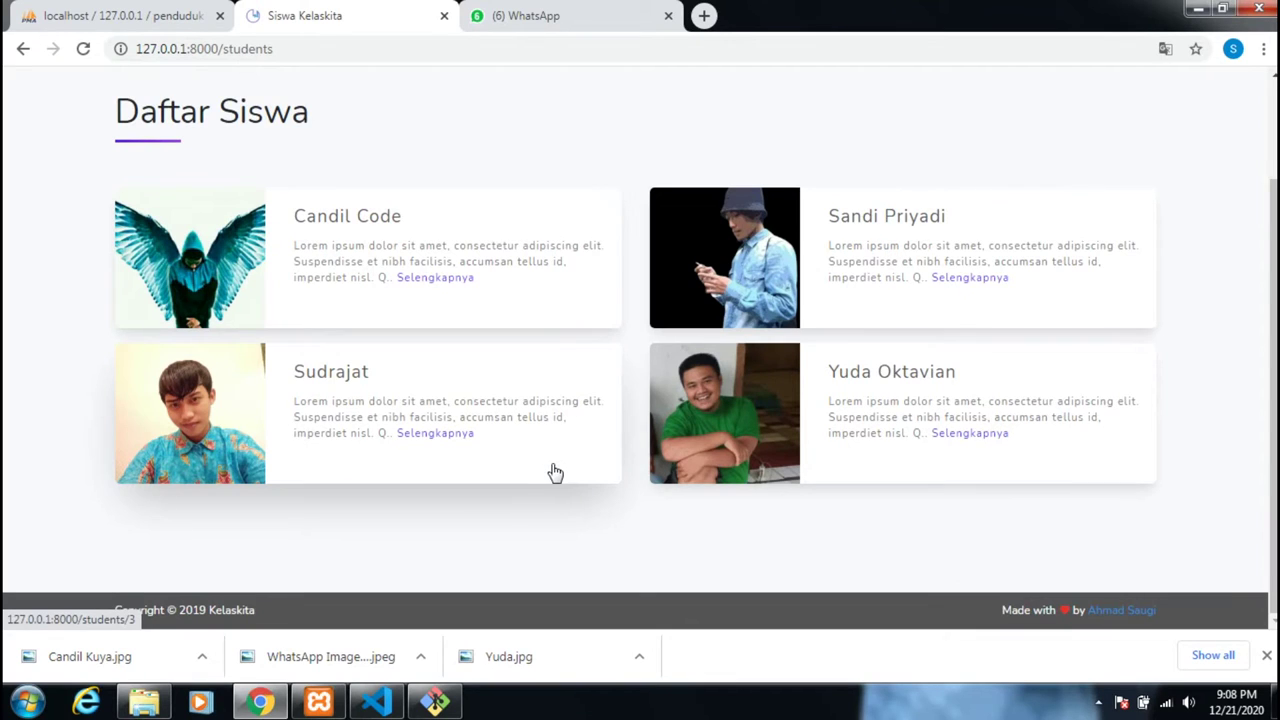
pyautogui.scroll(2, 556, 465)
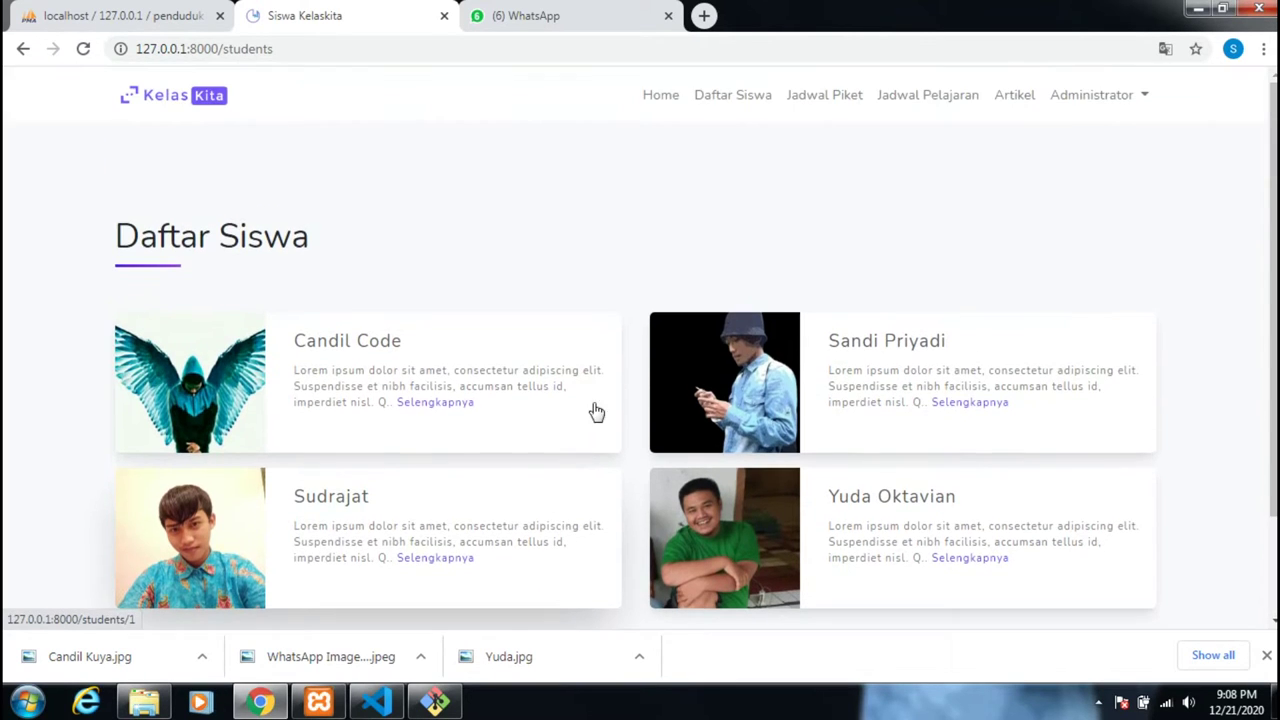
# Step: Visit the Jadwal Piket page, and review the daily tables on the Jadwal Pelajaran page from Senin to Sabtu
pyautogui.click(811, 100)
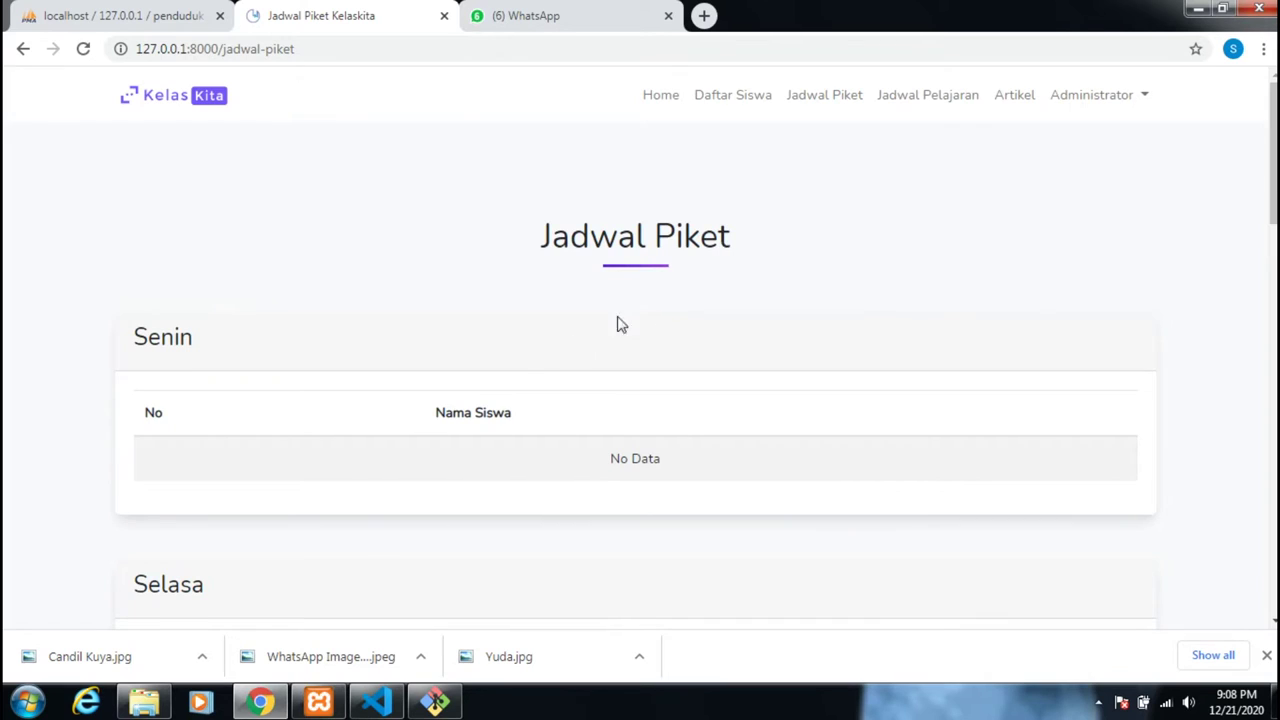
pyautogui.click(890, 106)
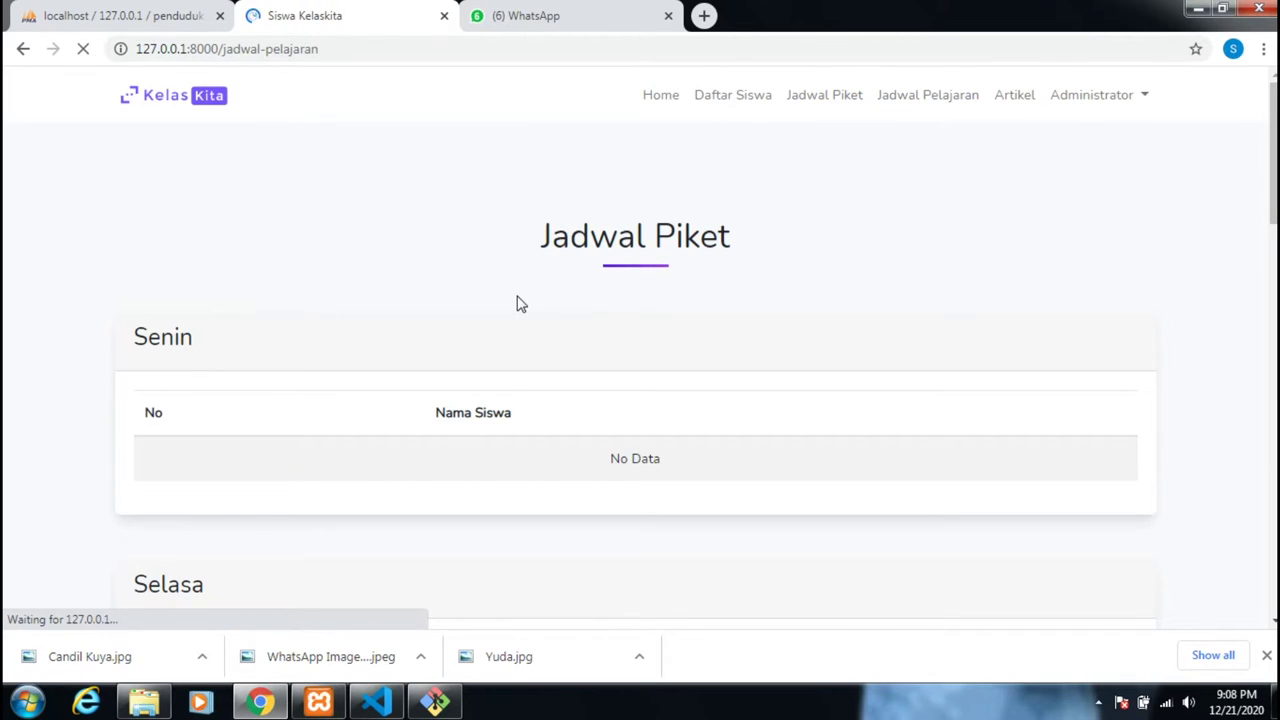
pyautogui.scroll(-1, 505, 308)
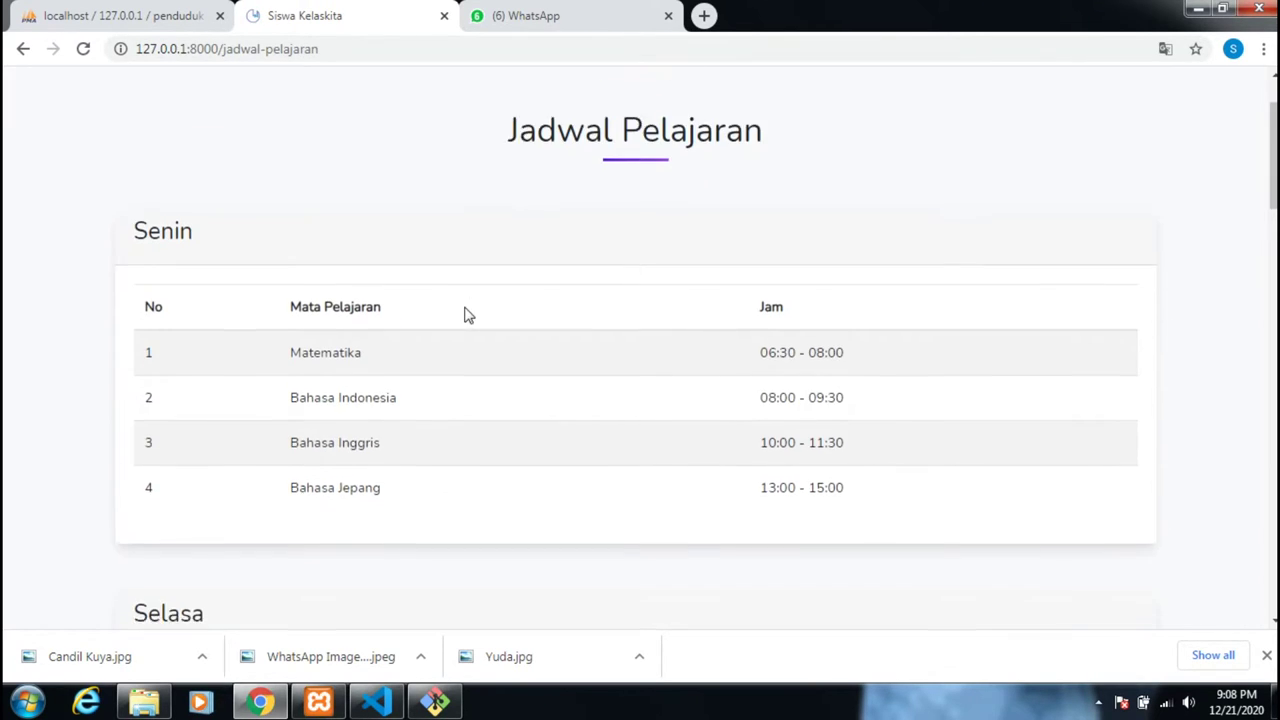
pyautogui.scroll(-2, 467, 315)
pyautogui.scroll(-6, 467, 315)
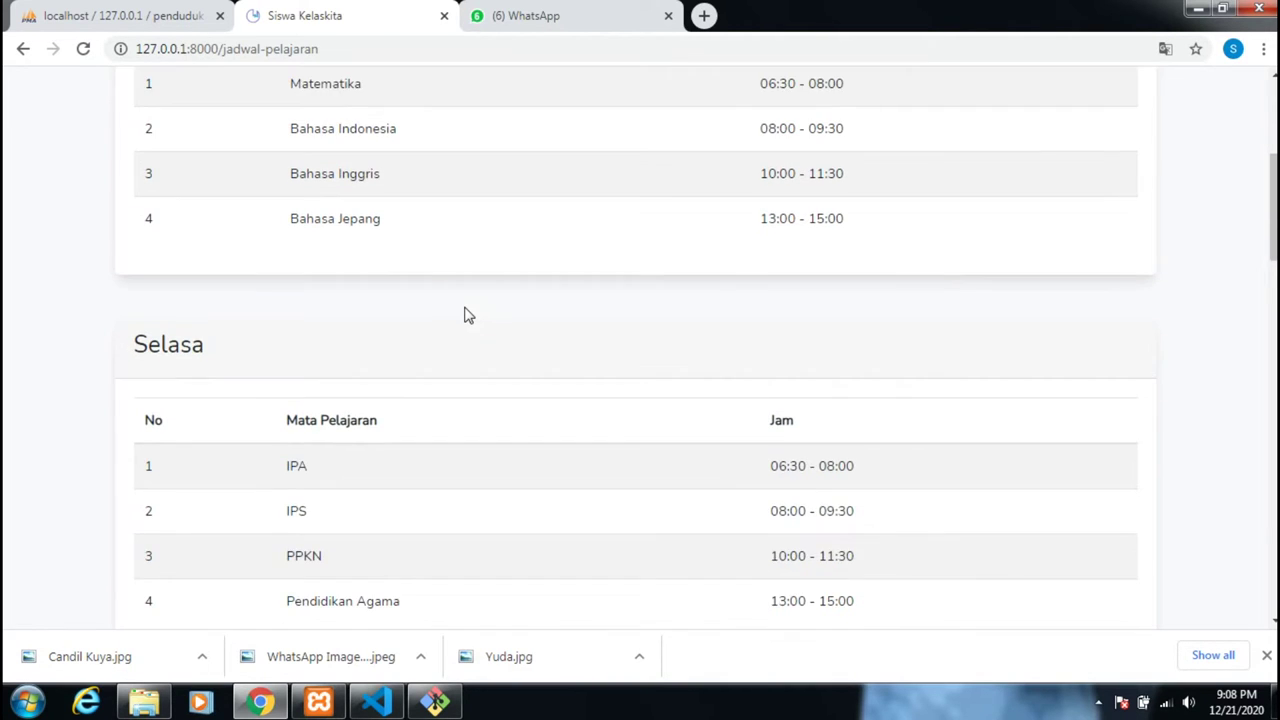
pyautogui.scroll(-5, 467, 315)
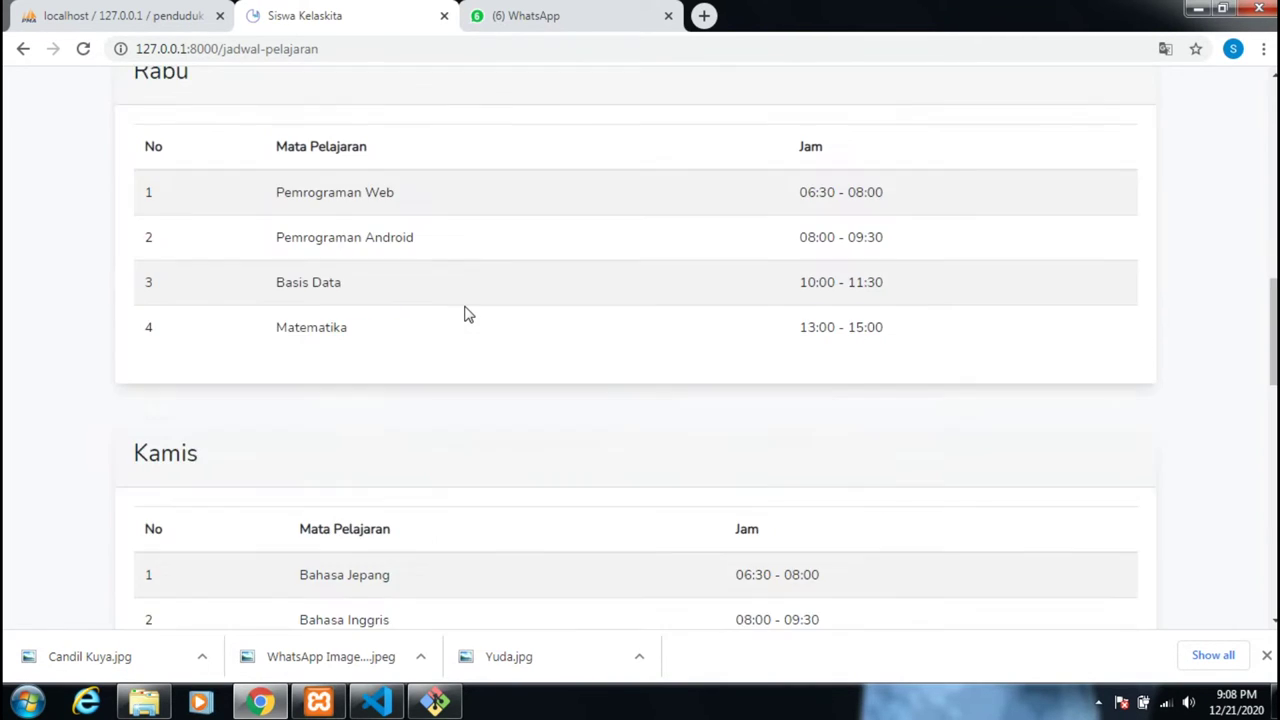
pyautogui.scroll(-4, 467, 315)
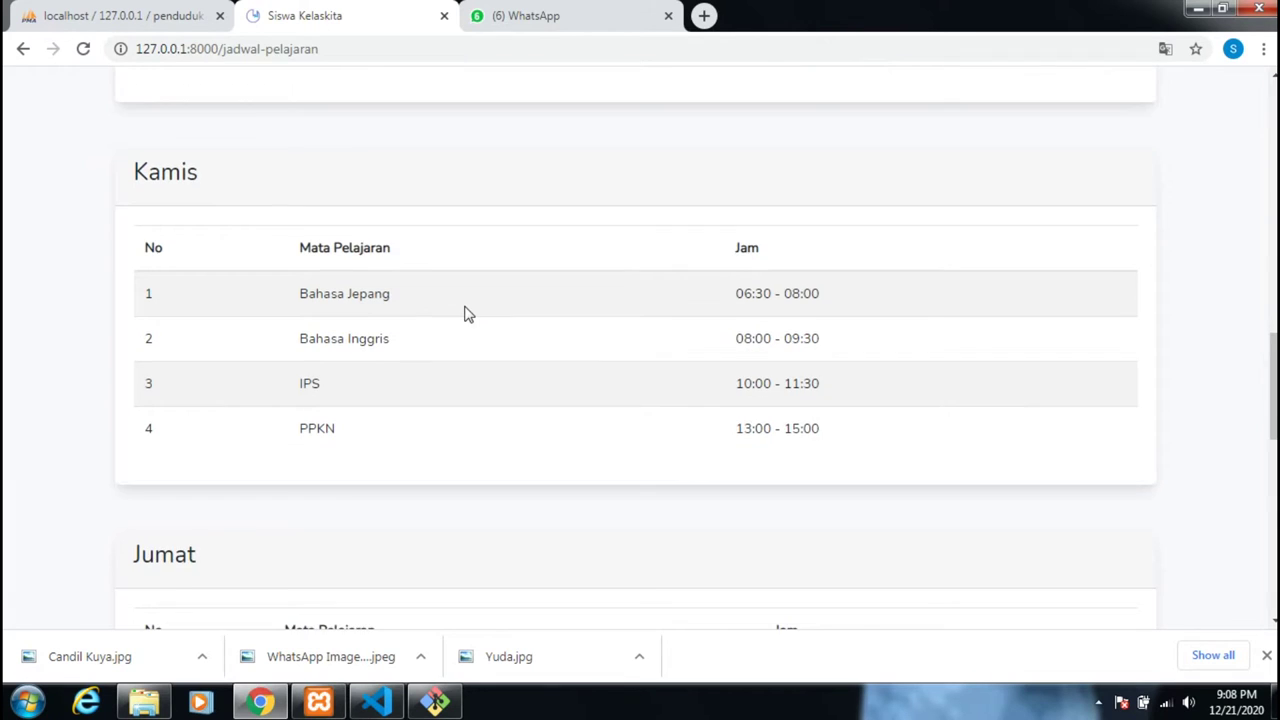
pyautogui.scroll(-4, 467, 315)
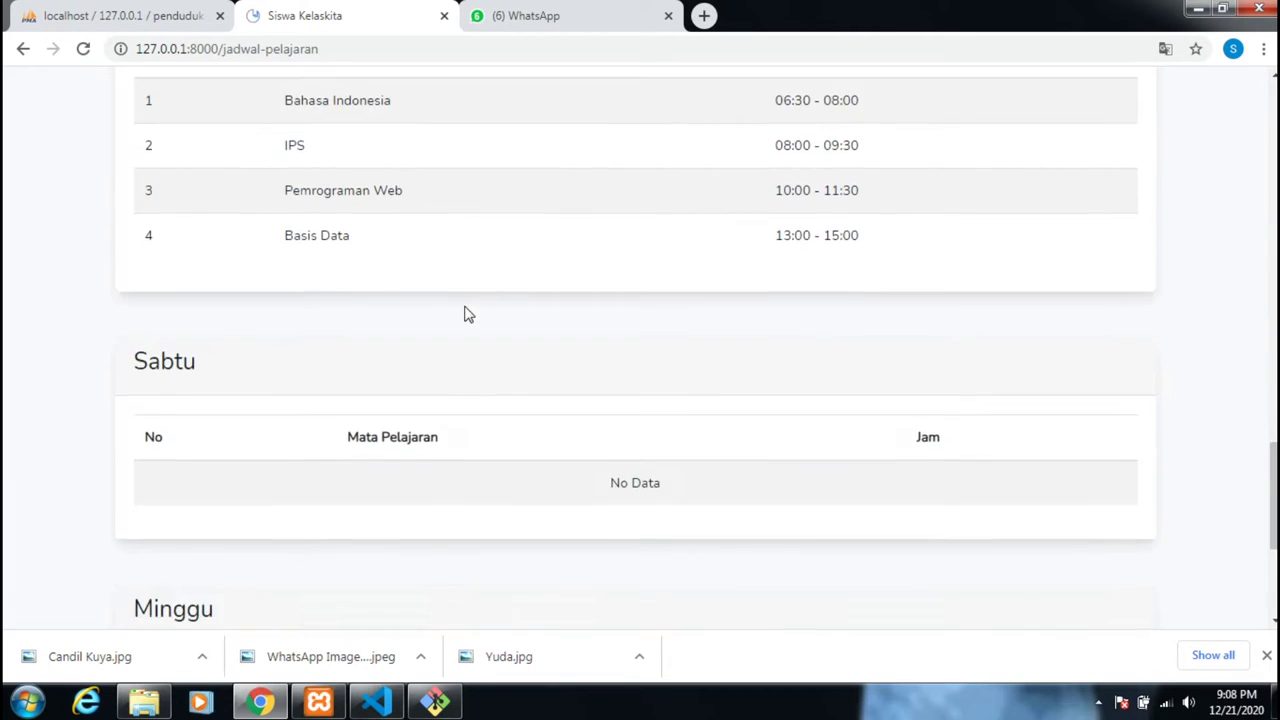
pyautogui.scroll(1, 466, 311)
pyautogui.scroll(-1, 466, 311)
pyautogui.scroll(20, 470, 303)
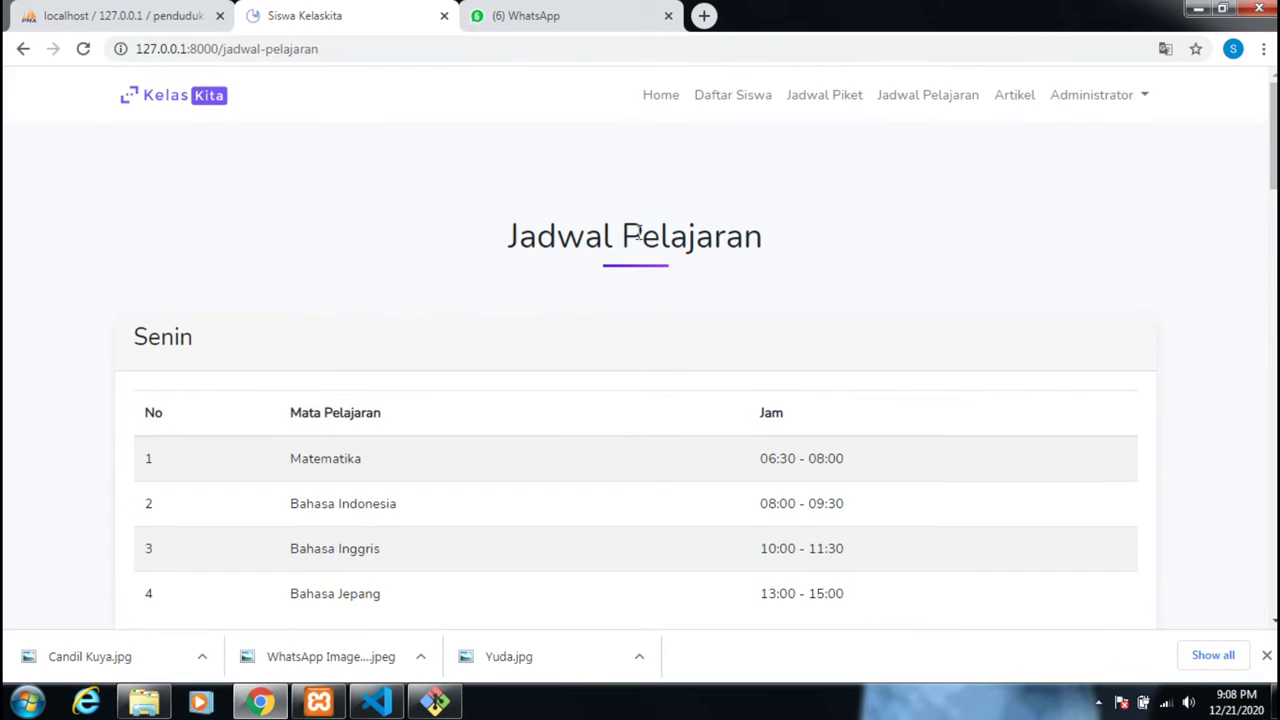
# Step: Open the article "Cara Melihat Jadwal Pelajaran" from the Artikel page and view its image, author, date and text
pyautogui.click(1008, 104)
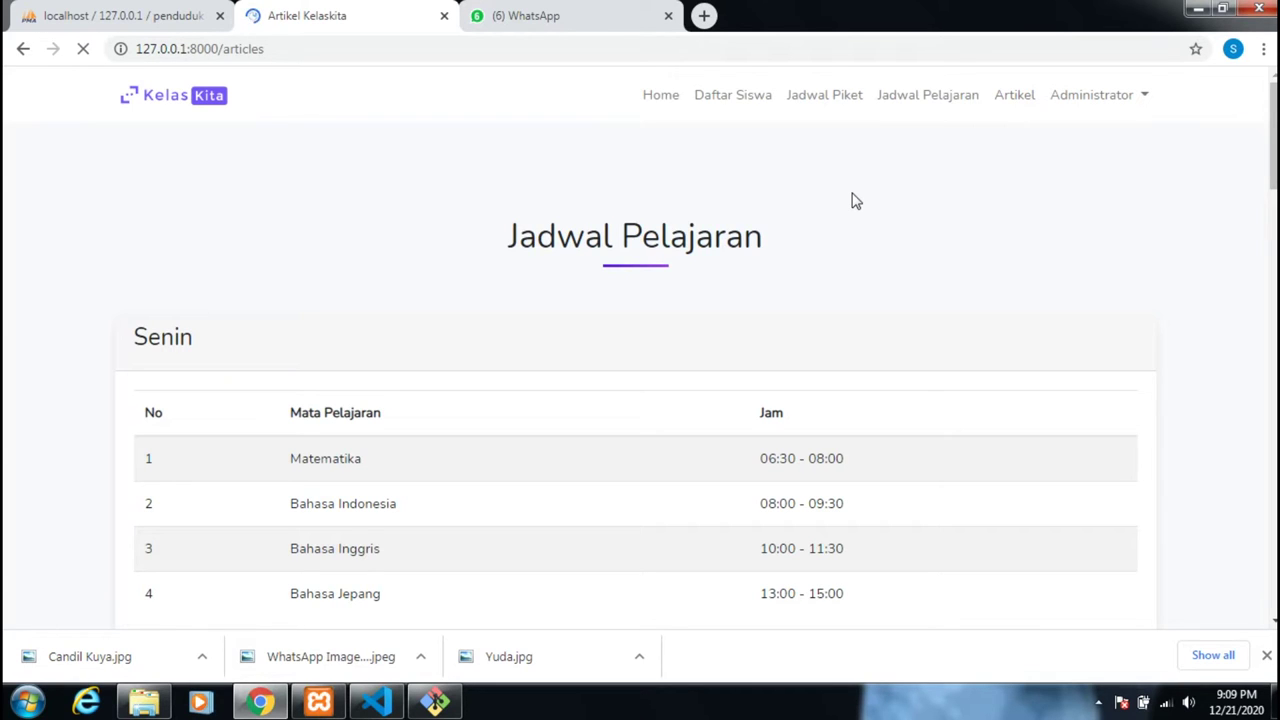
pyautogui.scroll(-1, 725, 329)
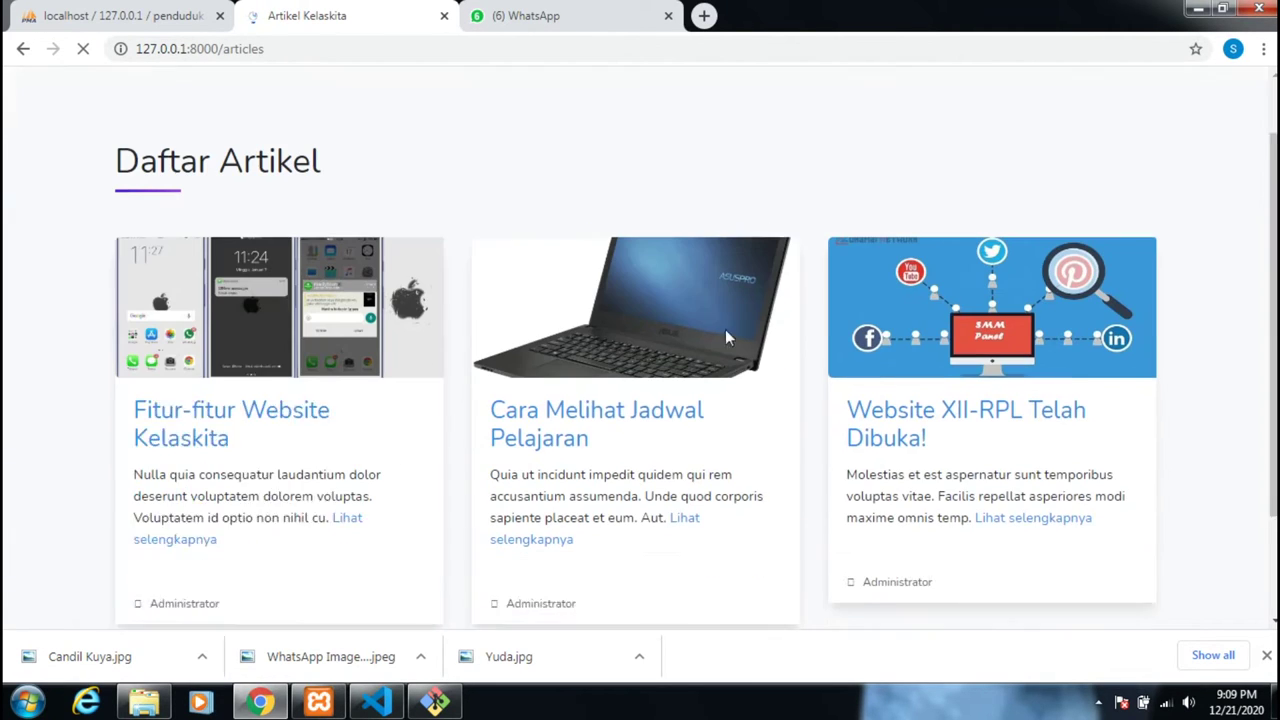
pyautogui.click(547, 421)
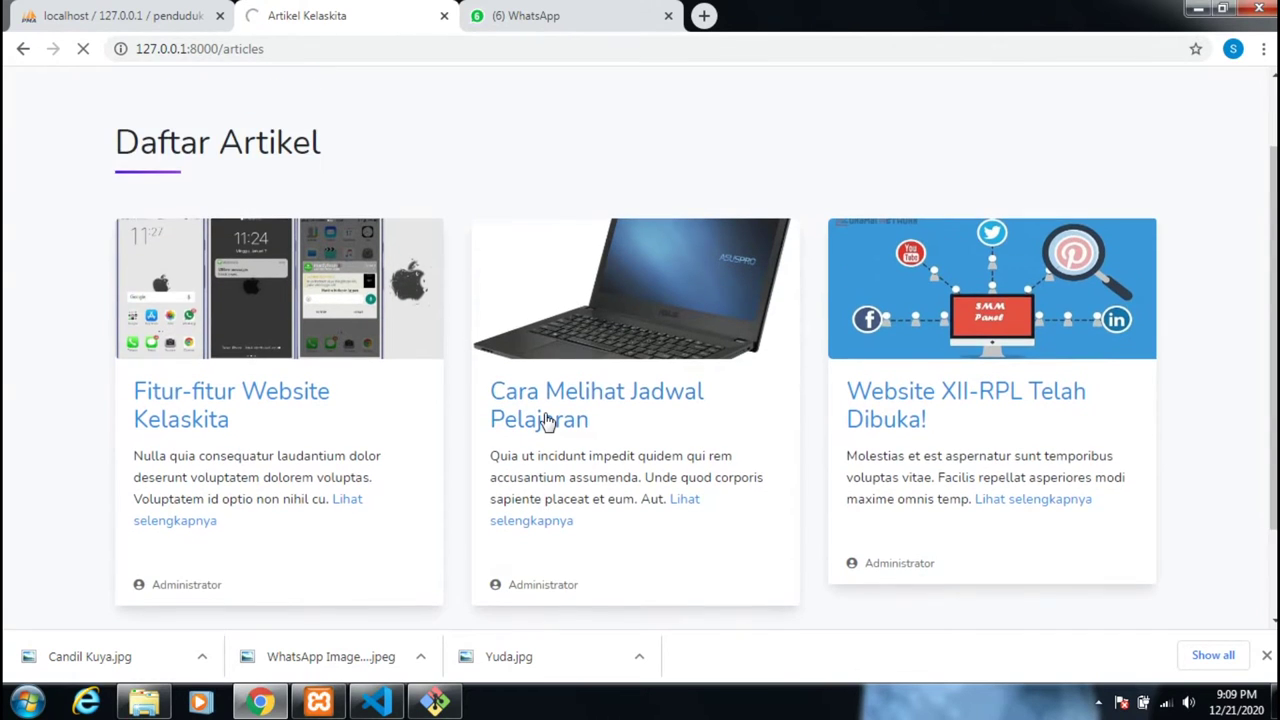
pyautogui.scroll(1, 547, 421)
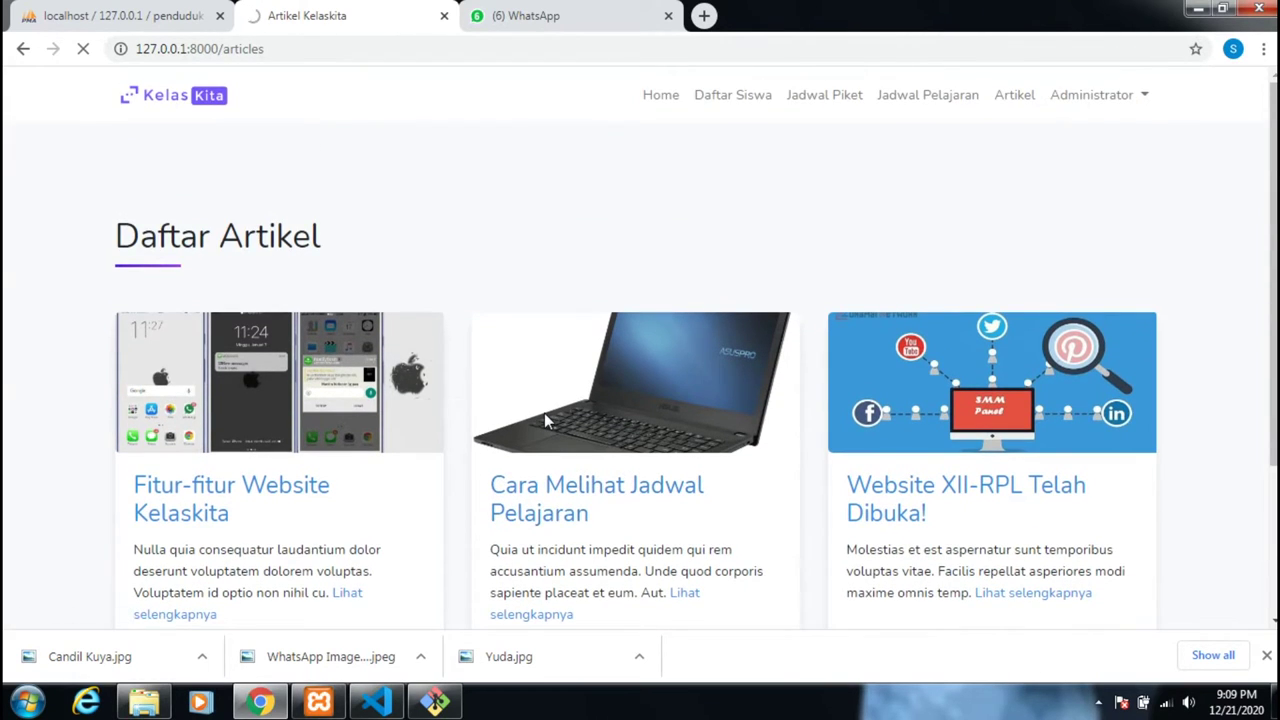
pyautogui.scroll(-2, 547, 421)
pyautogui.scroll(1, 547, 421)
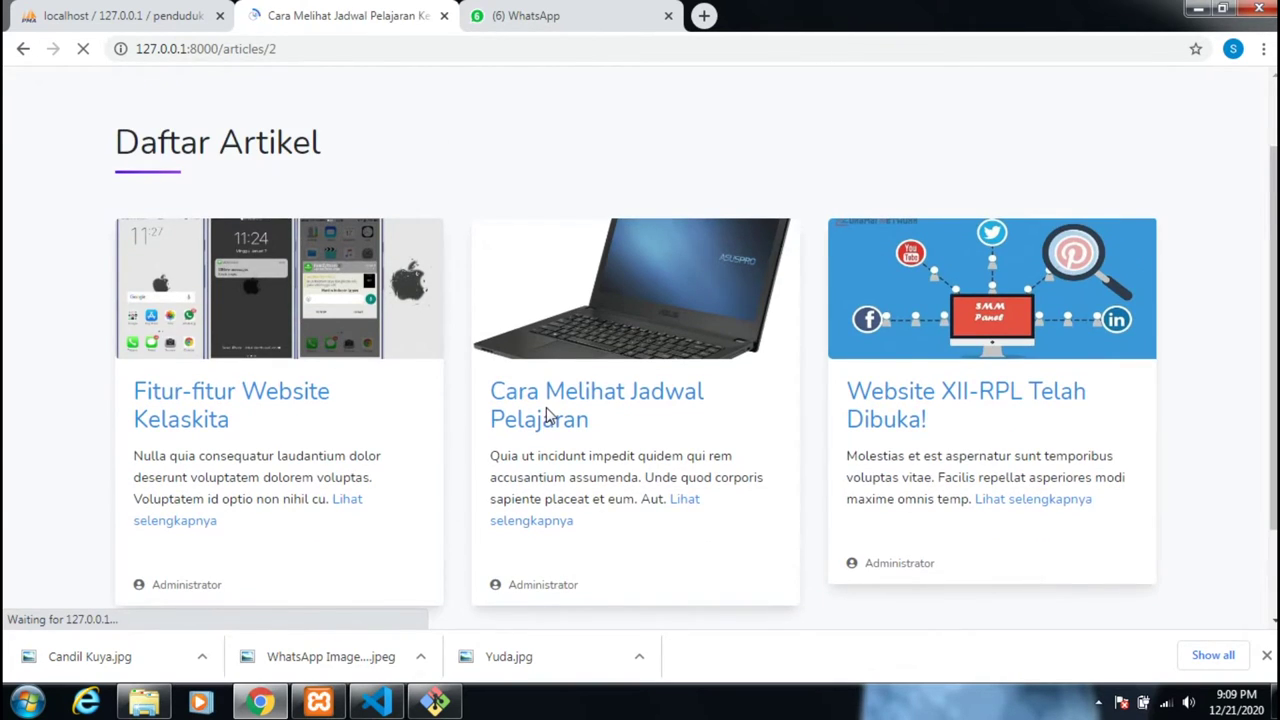
pyautogui.scroll(-2, 546, 413)
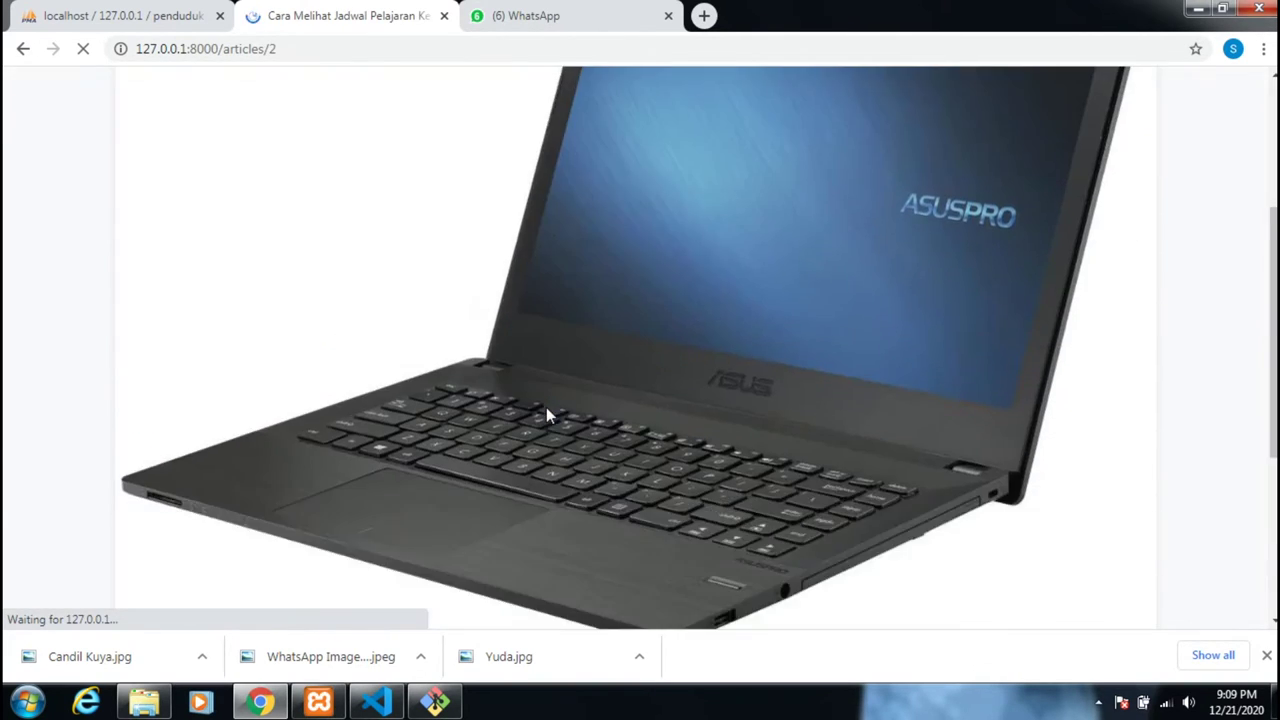
pyautogui.scroll(-3, 547, 414)
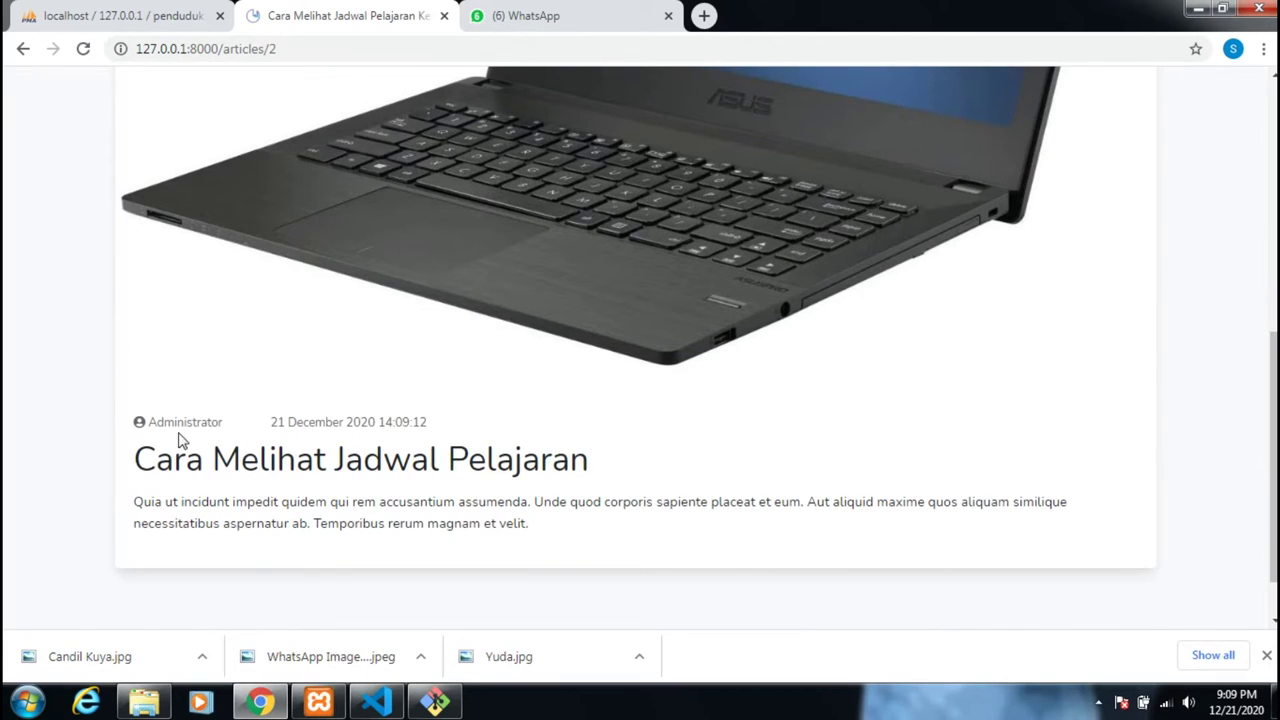
pyautogui.scroll(5, 611, 463)
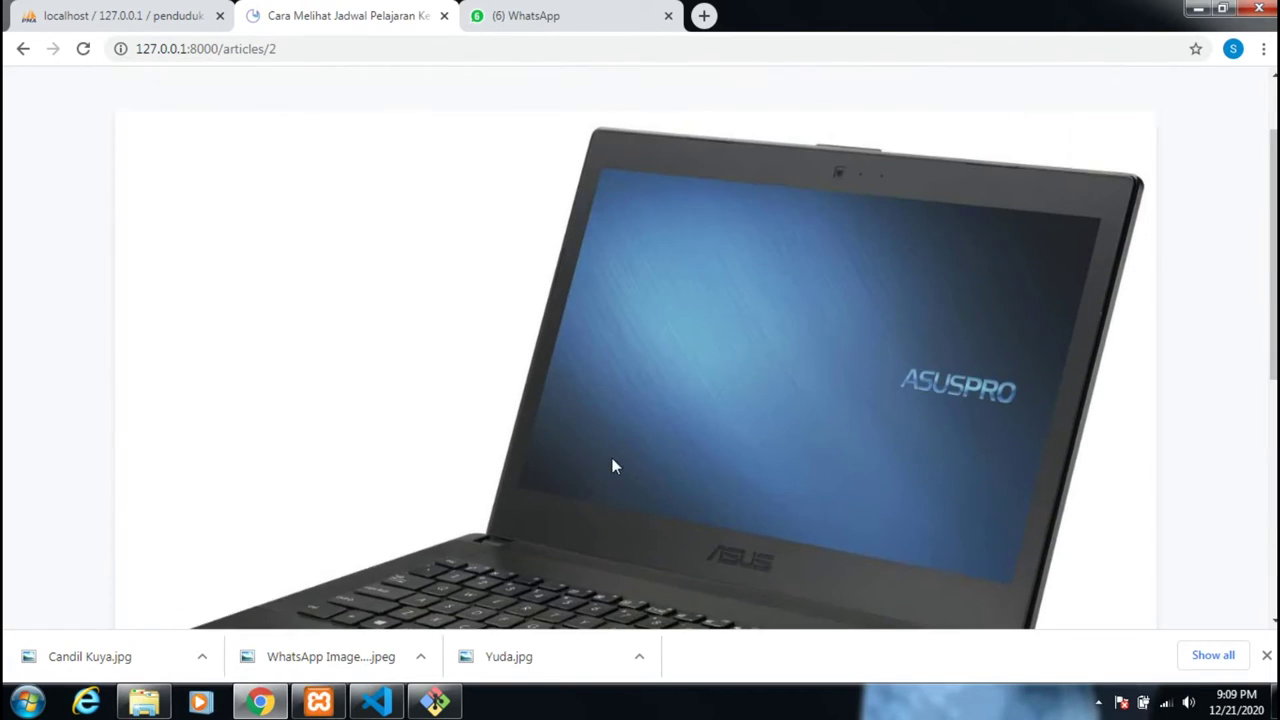
# Step: Enter the admin dashboard from the Administrator account and view the Pengguna and Siswa lists
pyautogui.click(1076, 104)
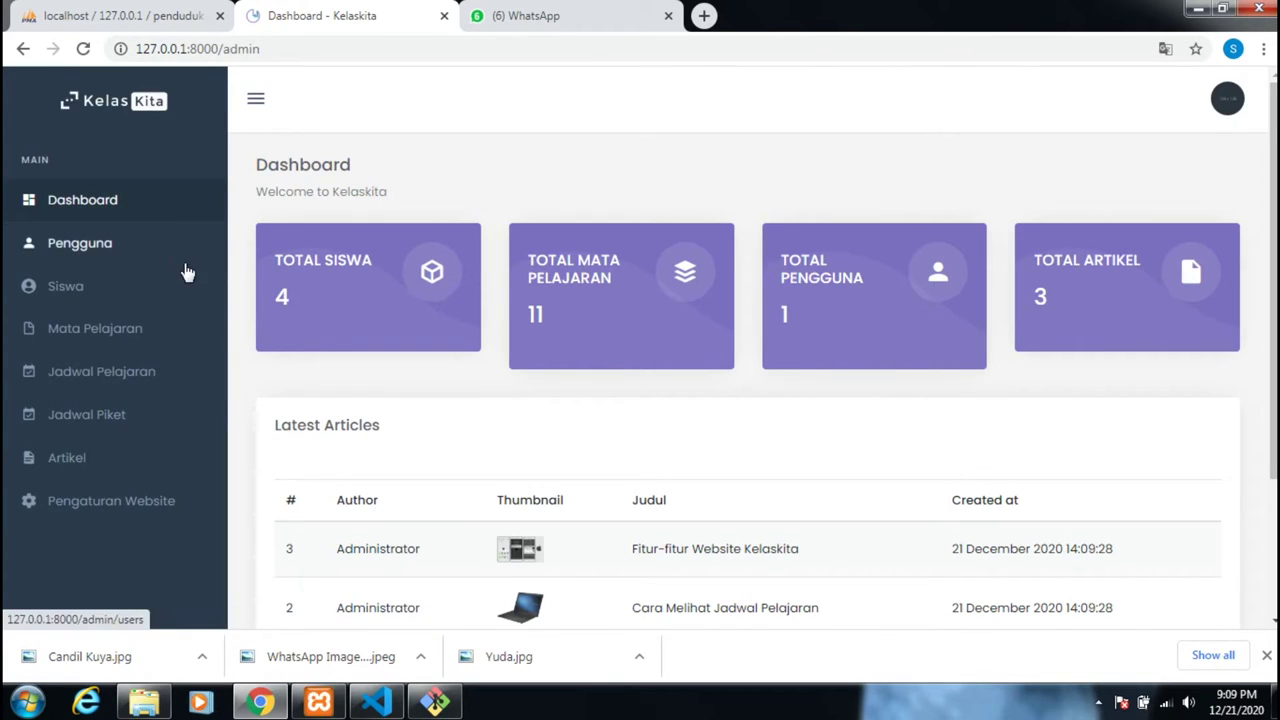
pyautogui.click(131, 249)
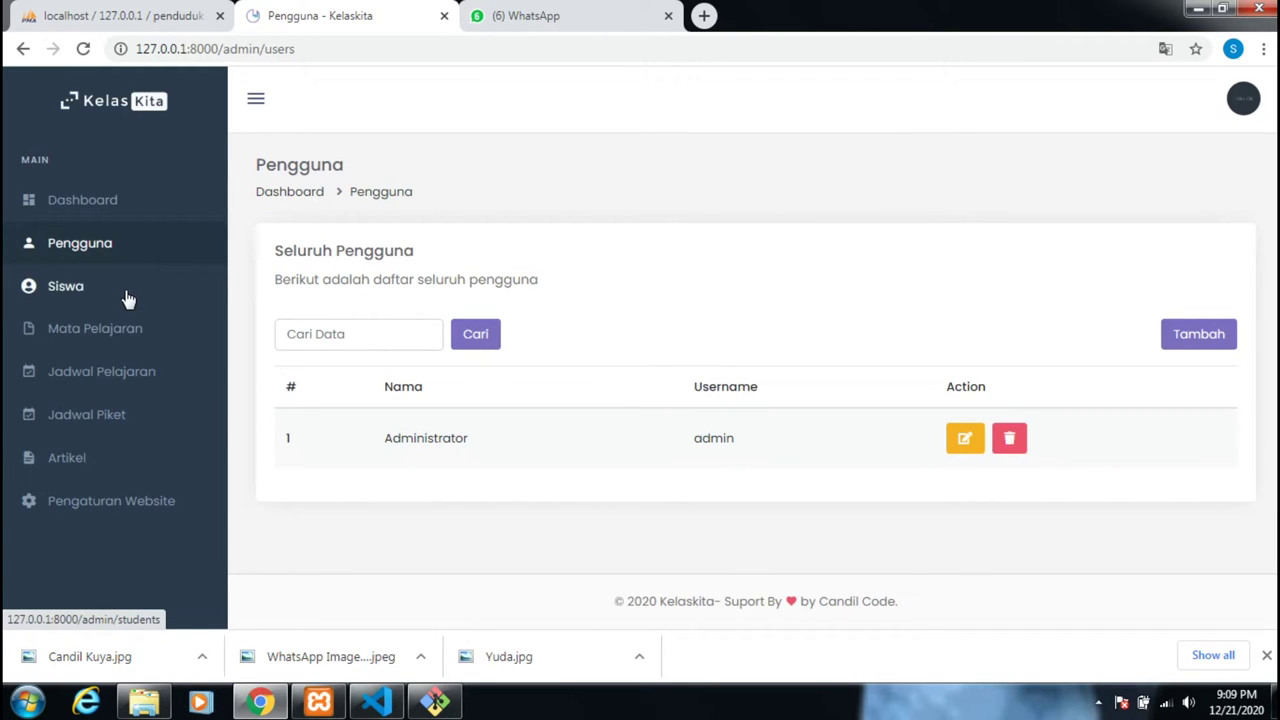
pyautogui.click(125, 290)
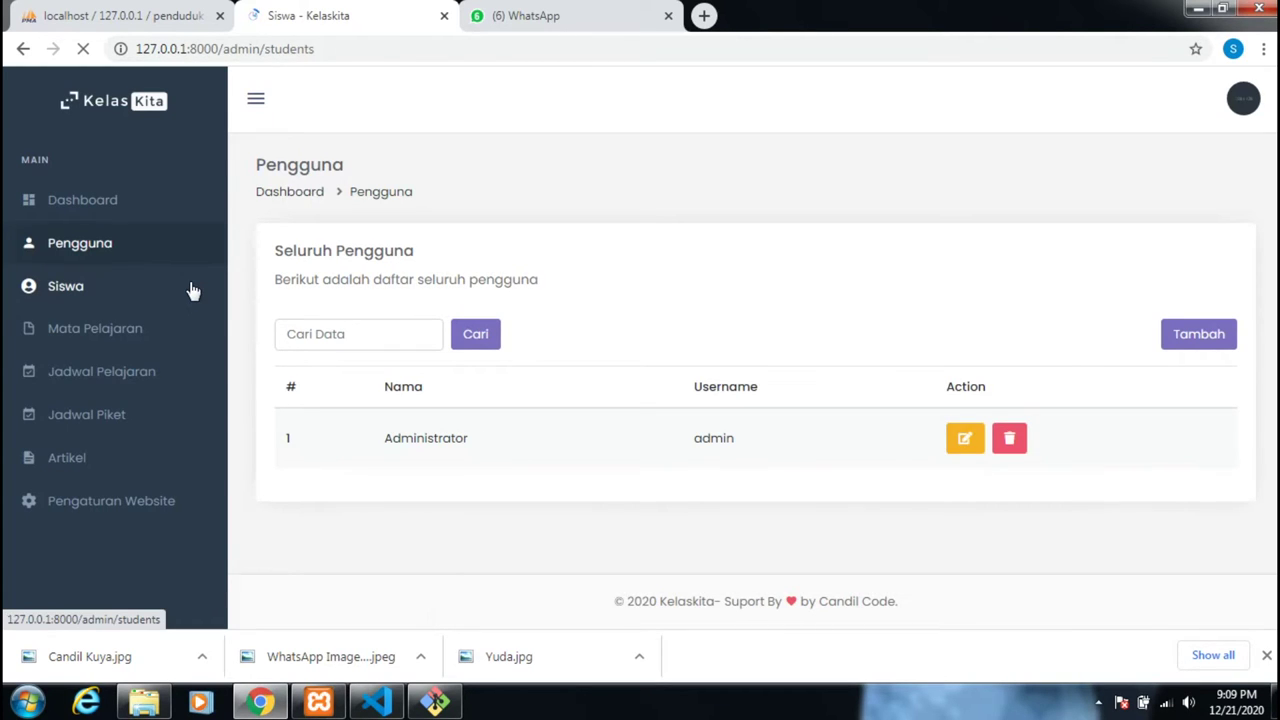
# Step: Show the admin Mata Pelajaran page and look through its list of subjects
pyautogui.click(143, 334)
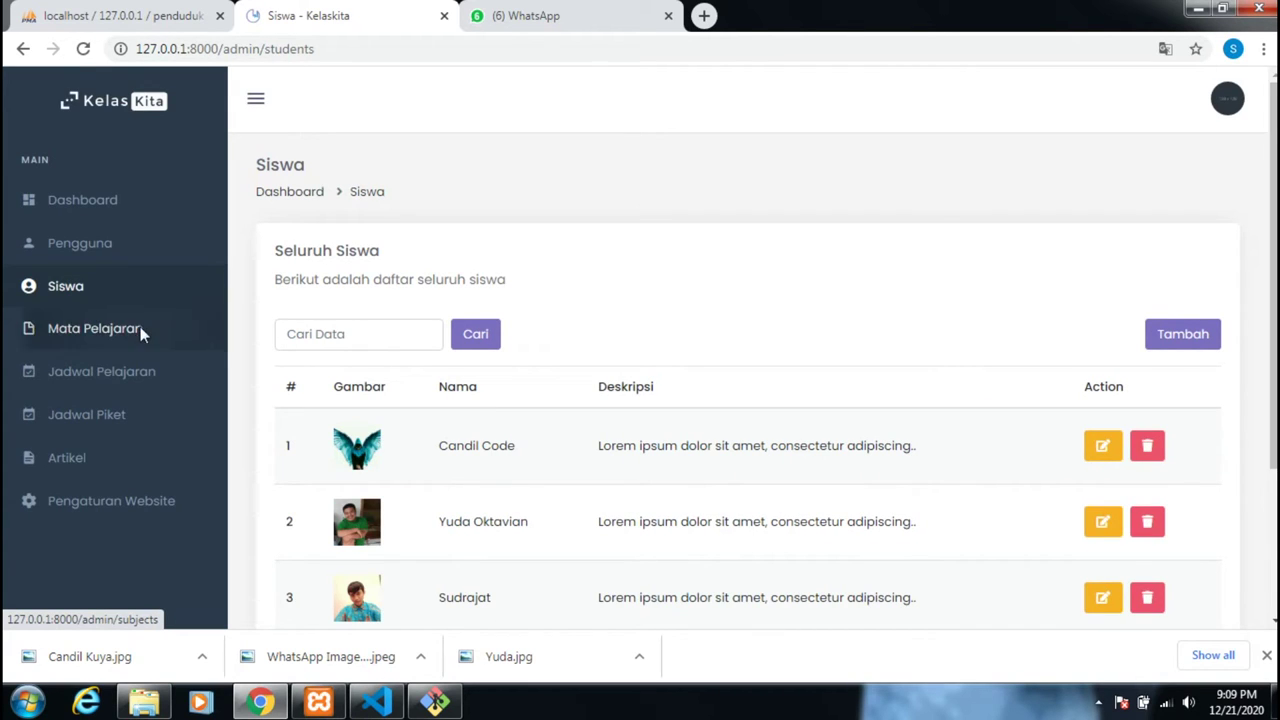
pyautogui.scroll(-1, 240, 356)
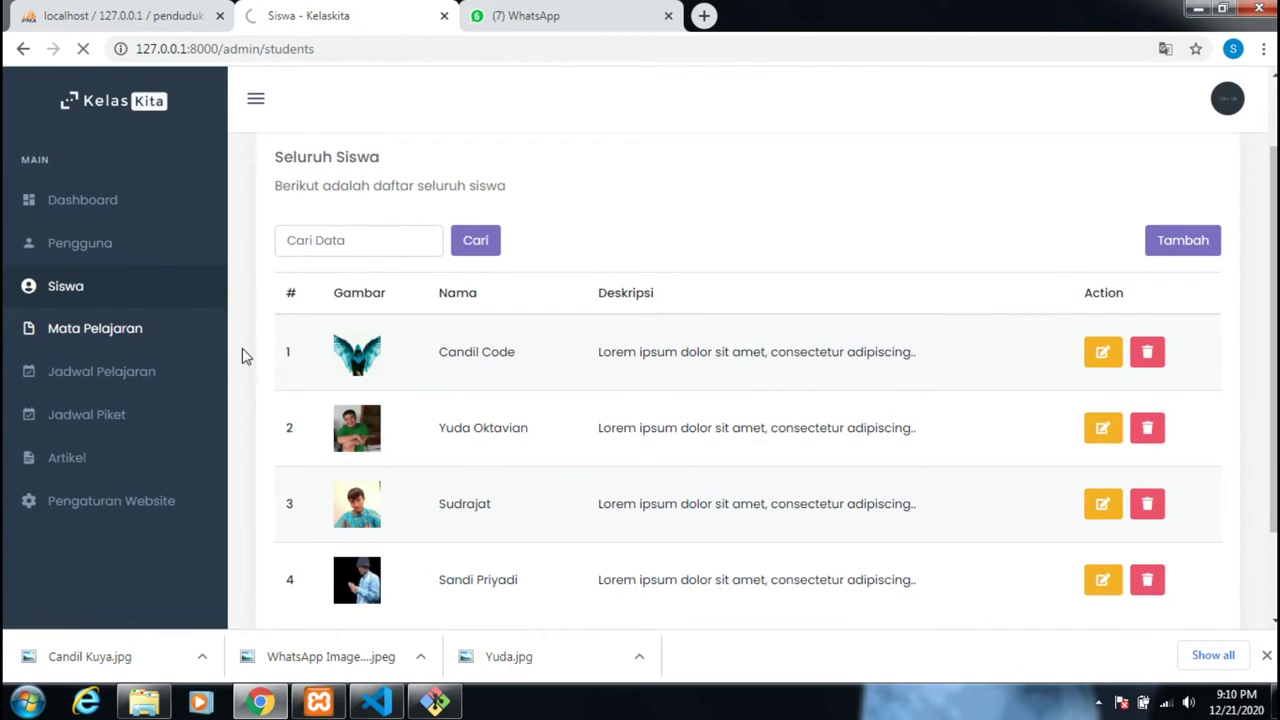
pyautogui.scroll(-2, 244, 356)
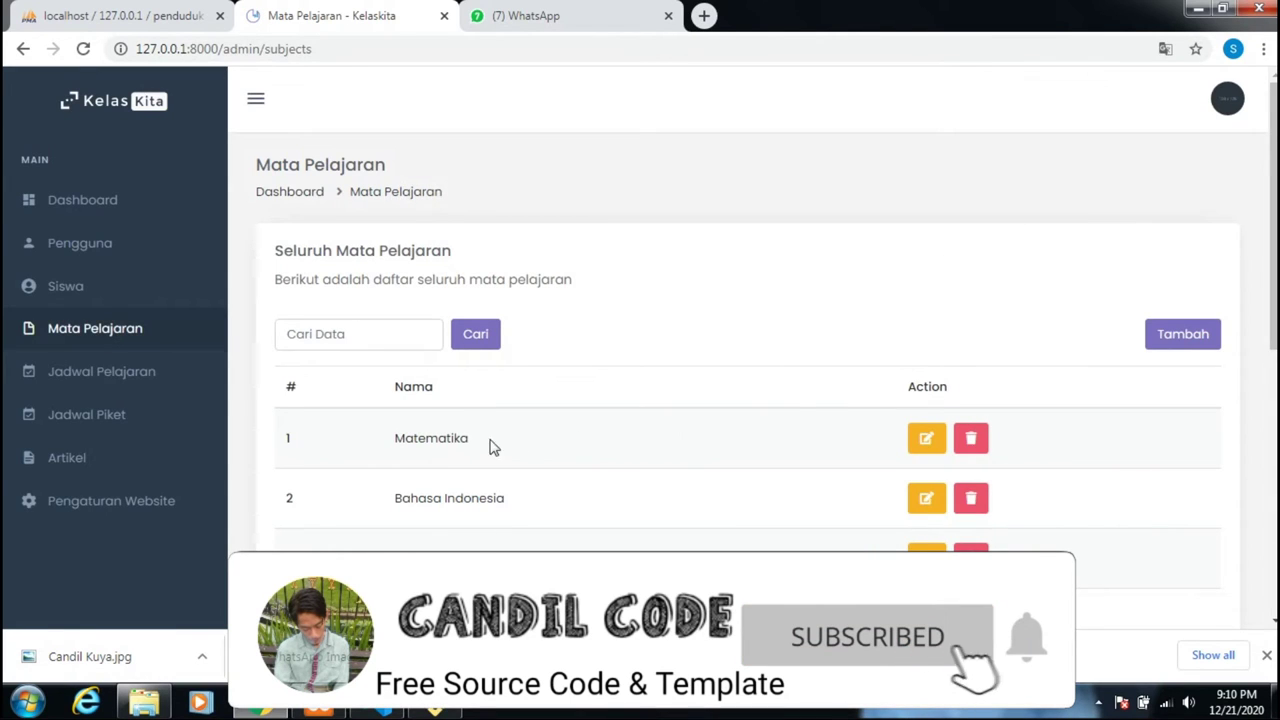
pyautogui.scroll(-3, 489, 423)
pyautogui.scroll(-3, 424, 410)
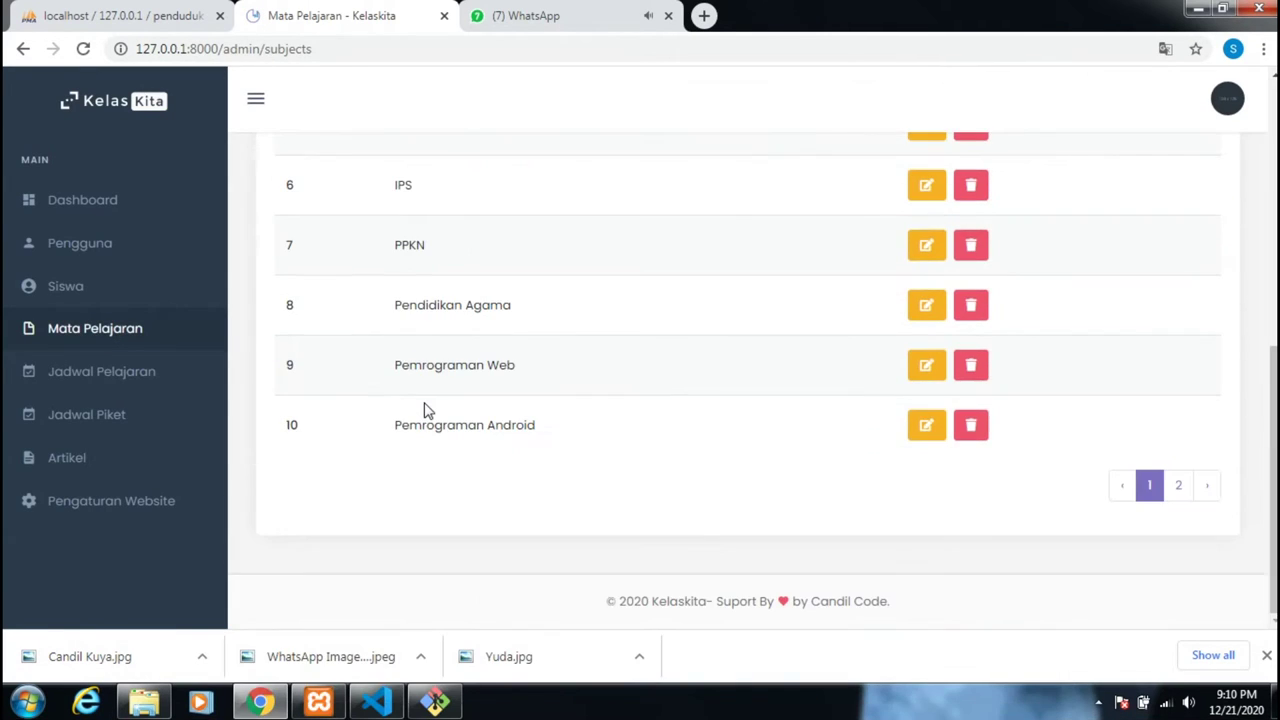
pyautogui.scroll(6, 424, 410)
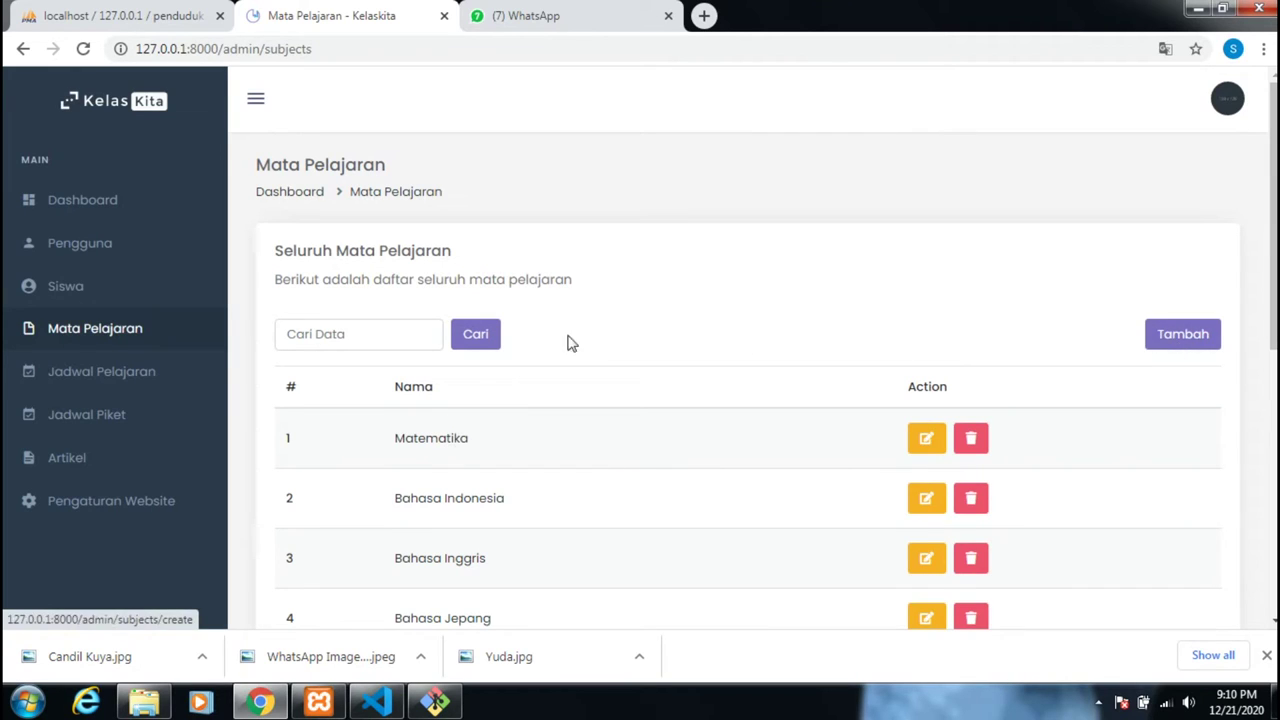
# Step: Show the admin Jadwal Pelajaran page and look through its schedule entries down to the page's end
pyautogui.click(144, 371)
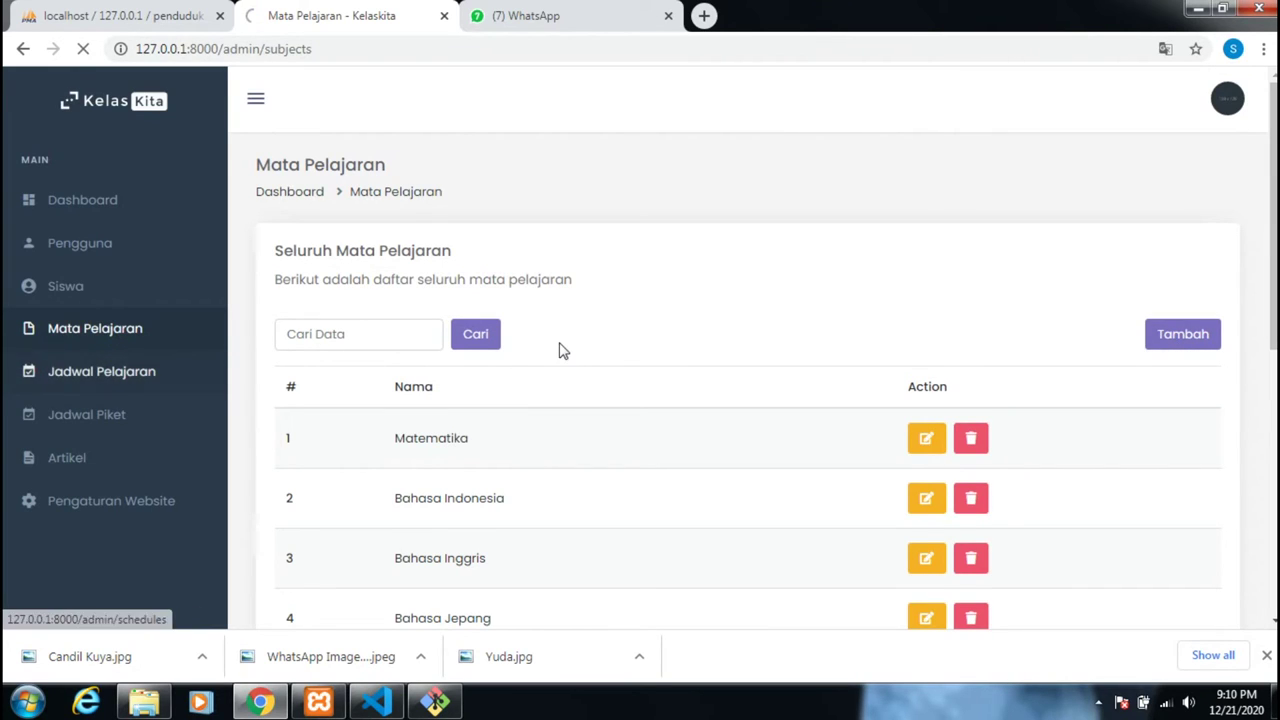
pyautogui.scroll(-1, 562, 350)
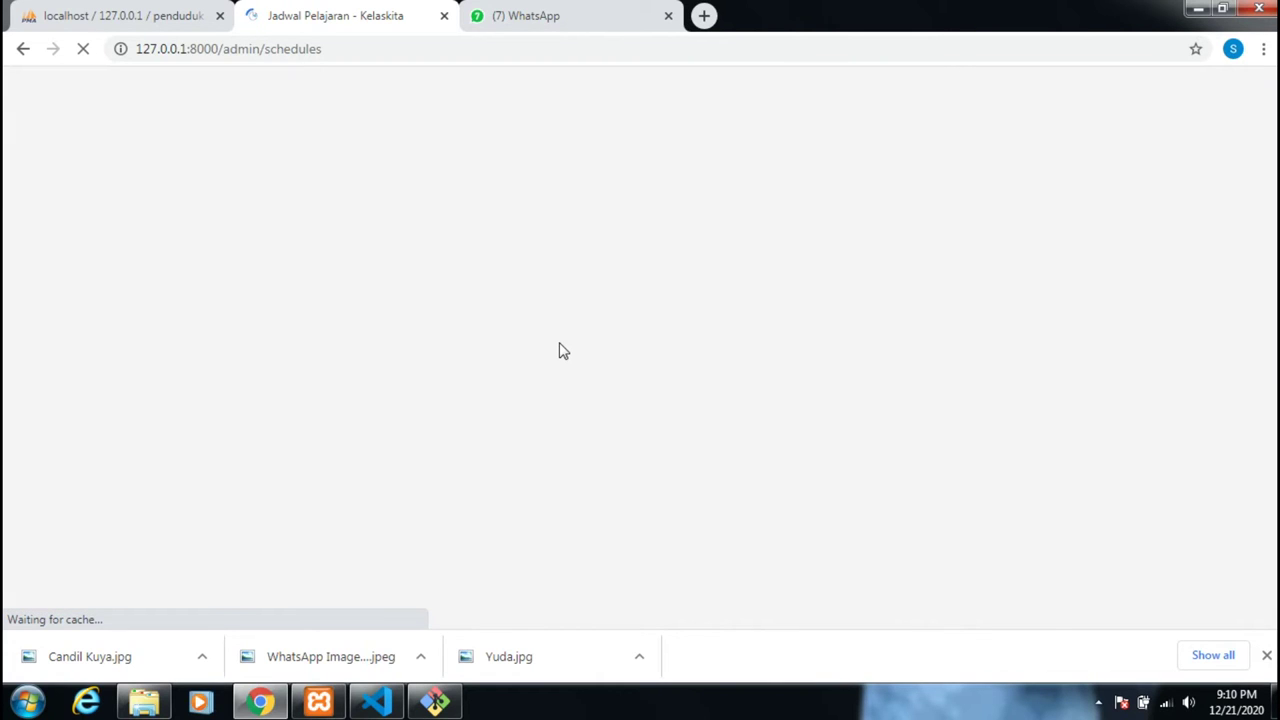
pyautogui.scroll(-3, 562, 350)
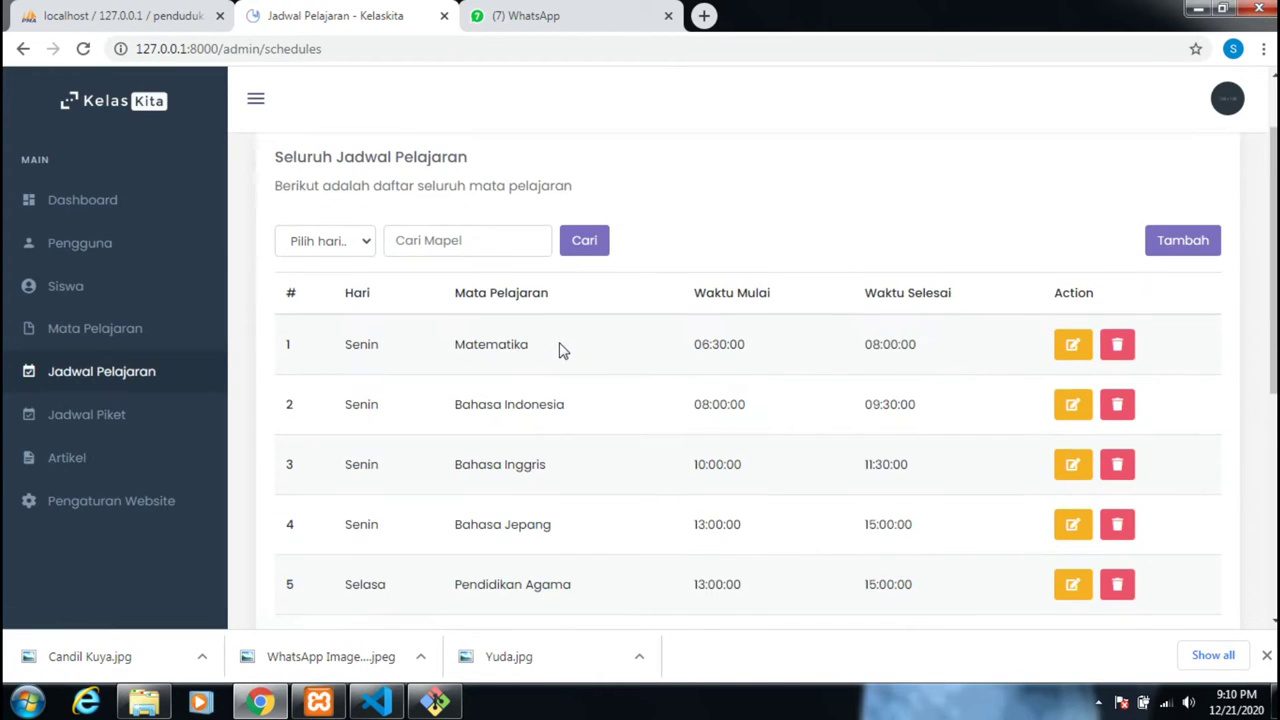
pyautogui.scroll(-5, 562, 350)
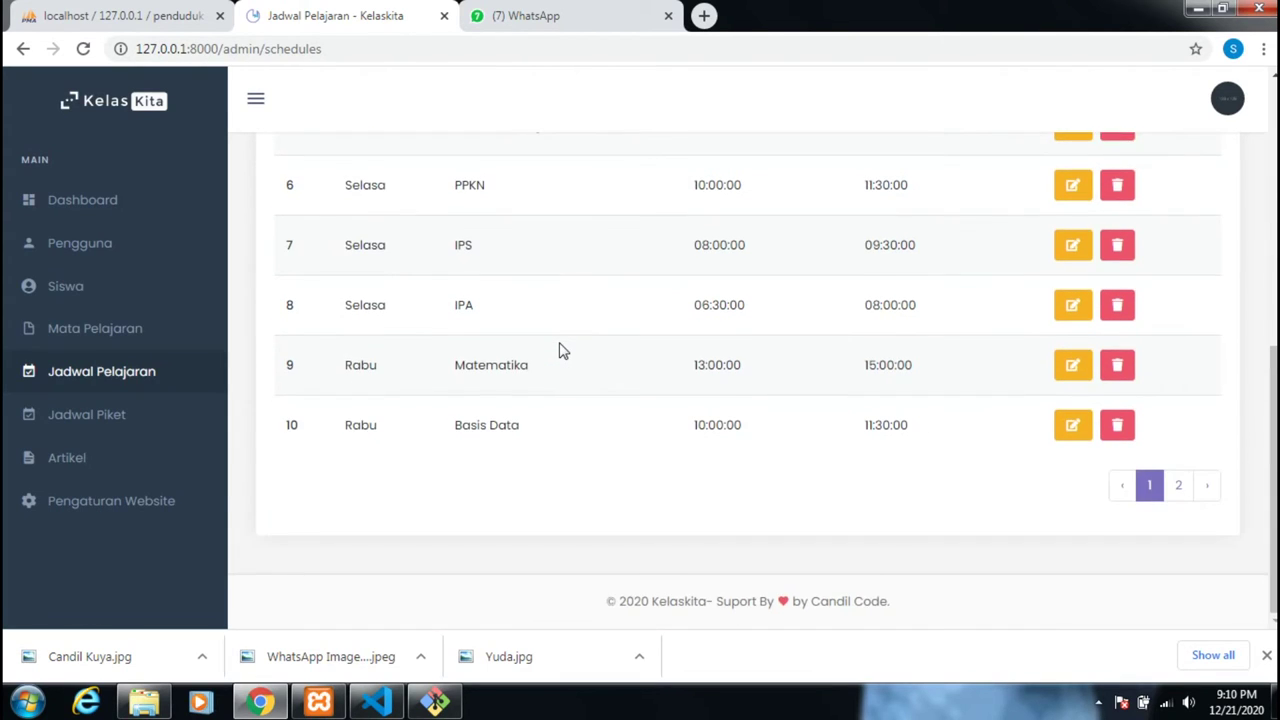
# Step: Show the admin Jadwal Piket page and view its list of duty schedules
pyautogui.scroll(8, 560, 349)
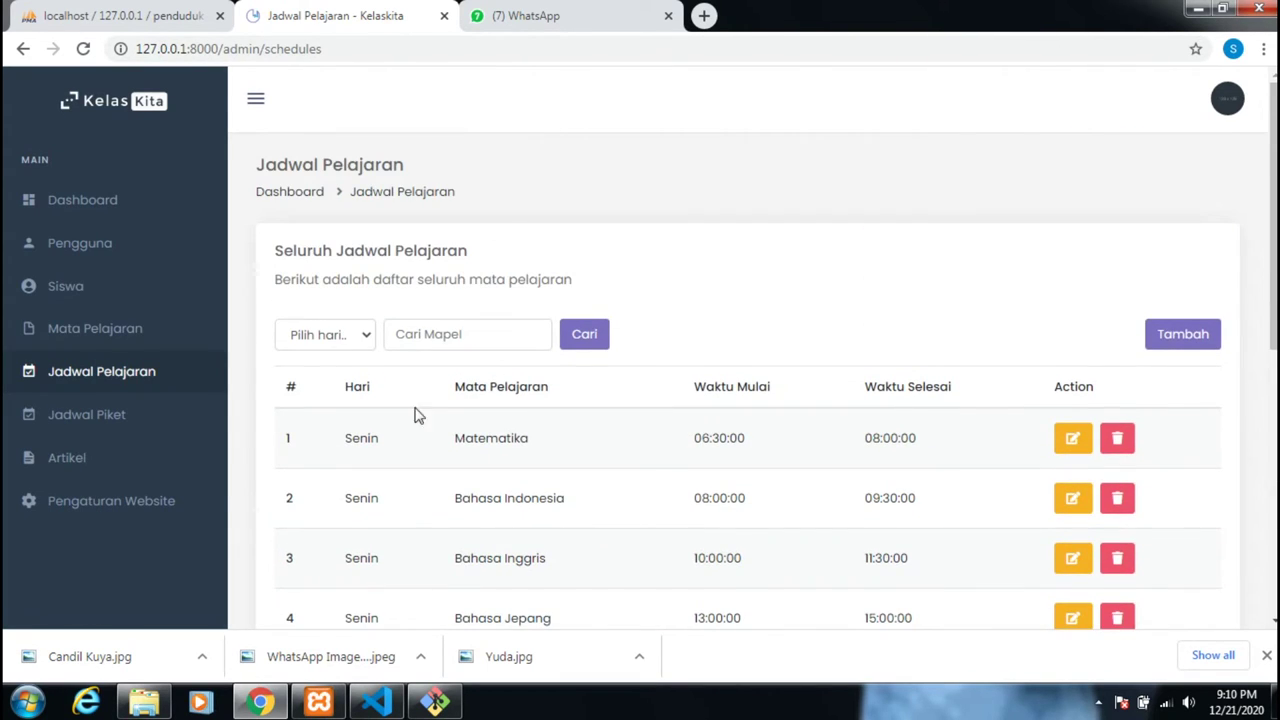
pyautogui.click(116, 424)
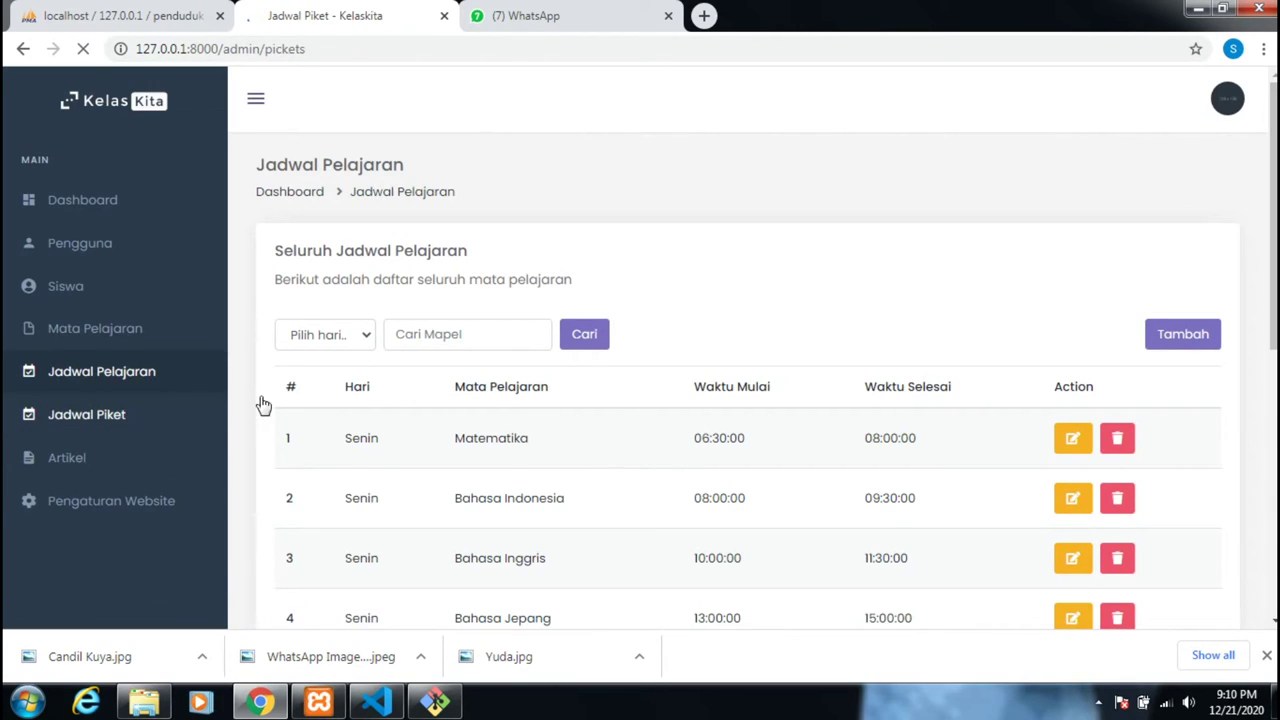
pyautogui.scroll(-2, 301, 409)
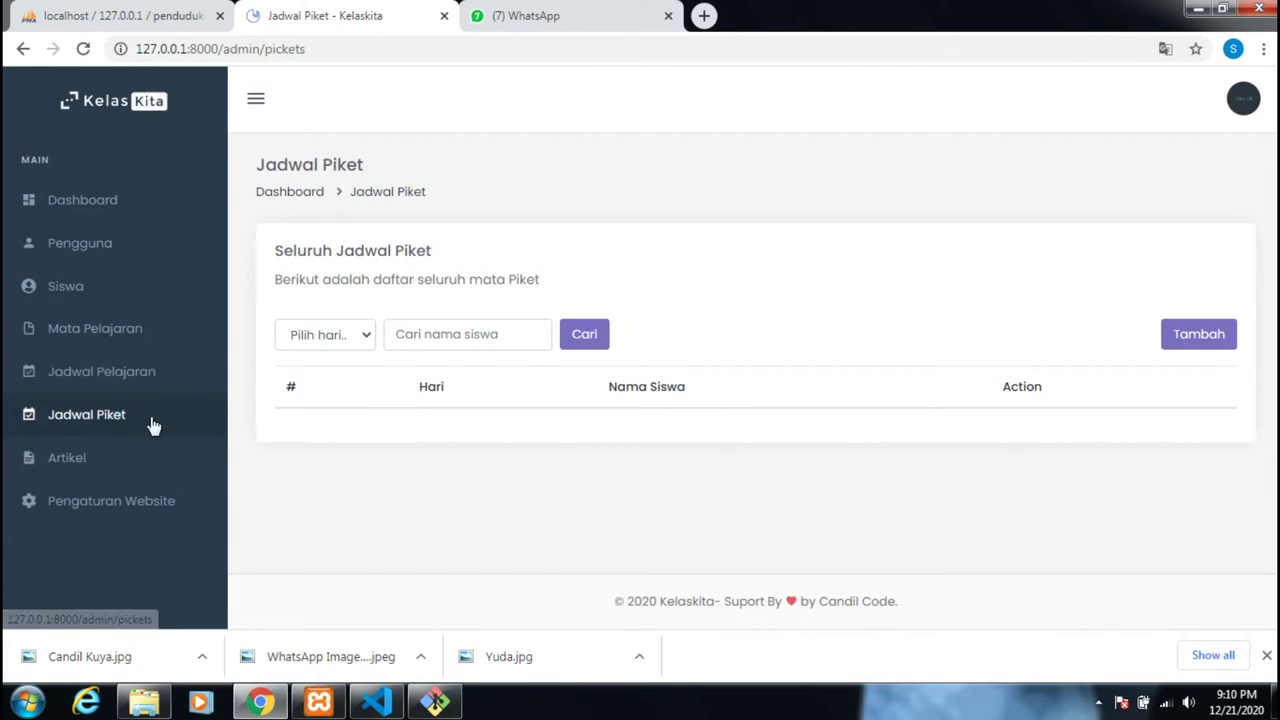
# Step: Add a Jadwal Piket entry for the second student offered in the list, with the day set to Selasa
pyautogui.click(1187, 343)
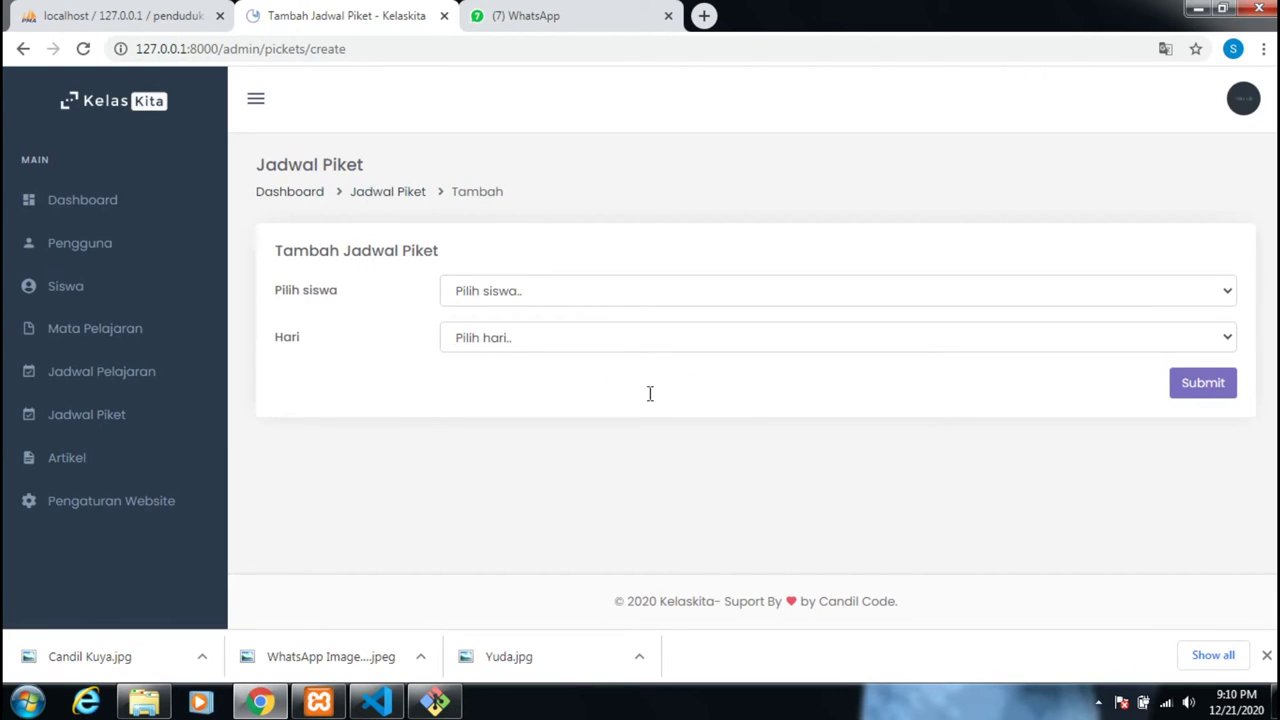
pyautogui.click(588, 302)
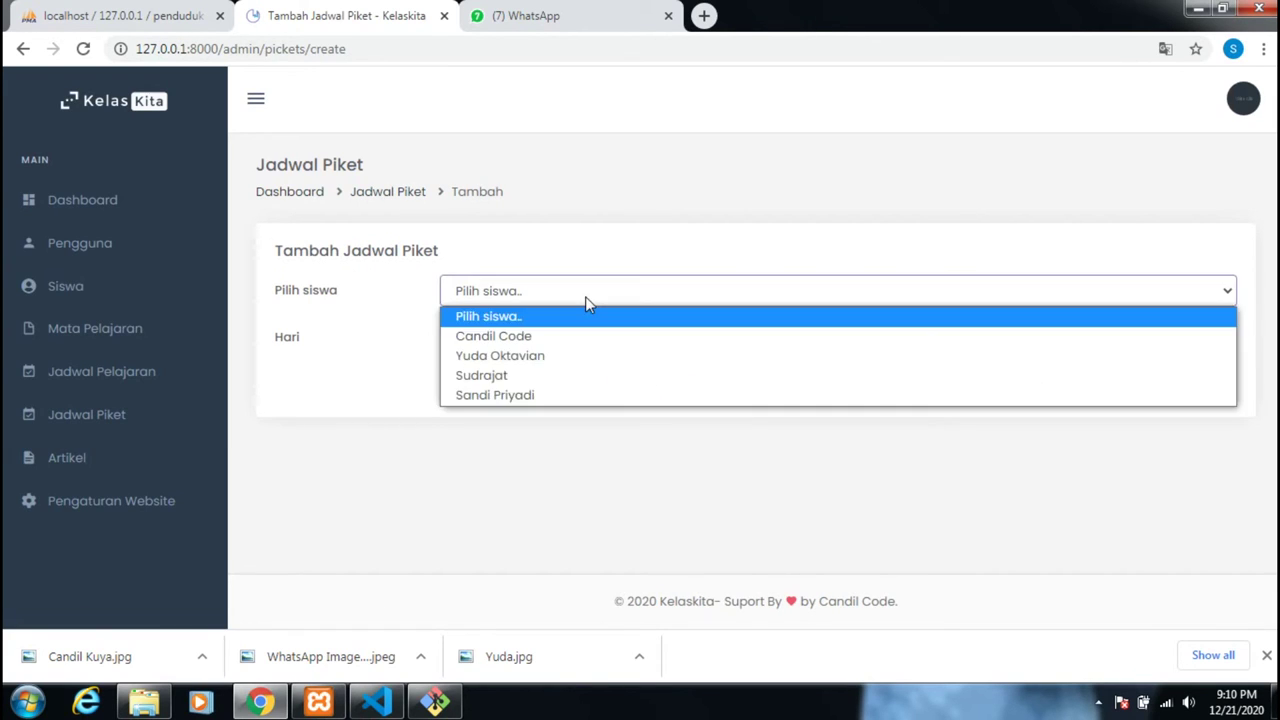
pyautogui.click(574, 352)
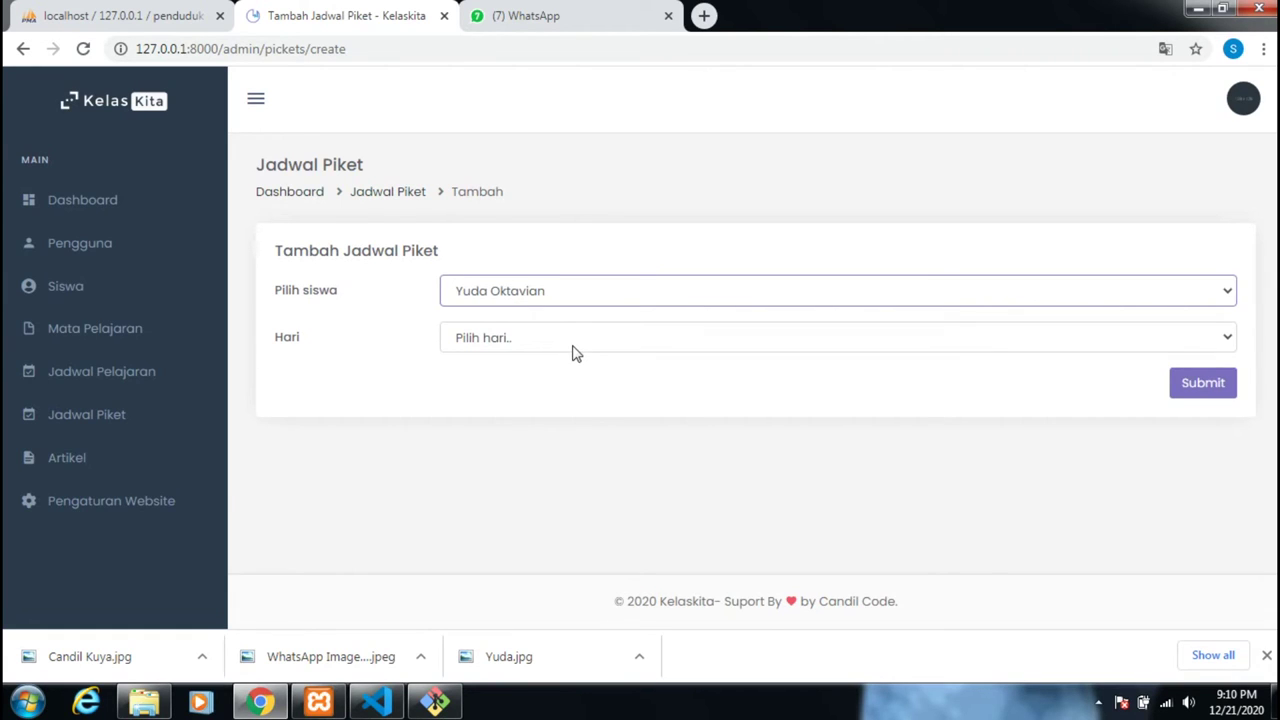
pyautogui.click(575, 345)
pyautogui.click(533, 406)
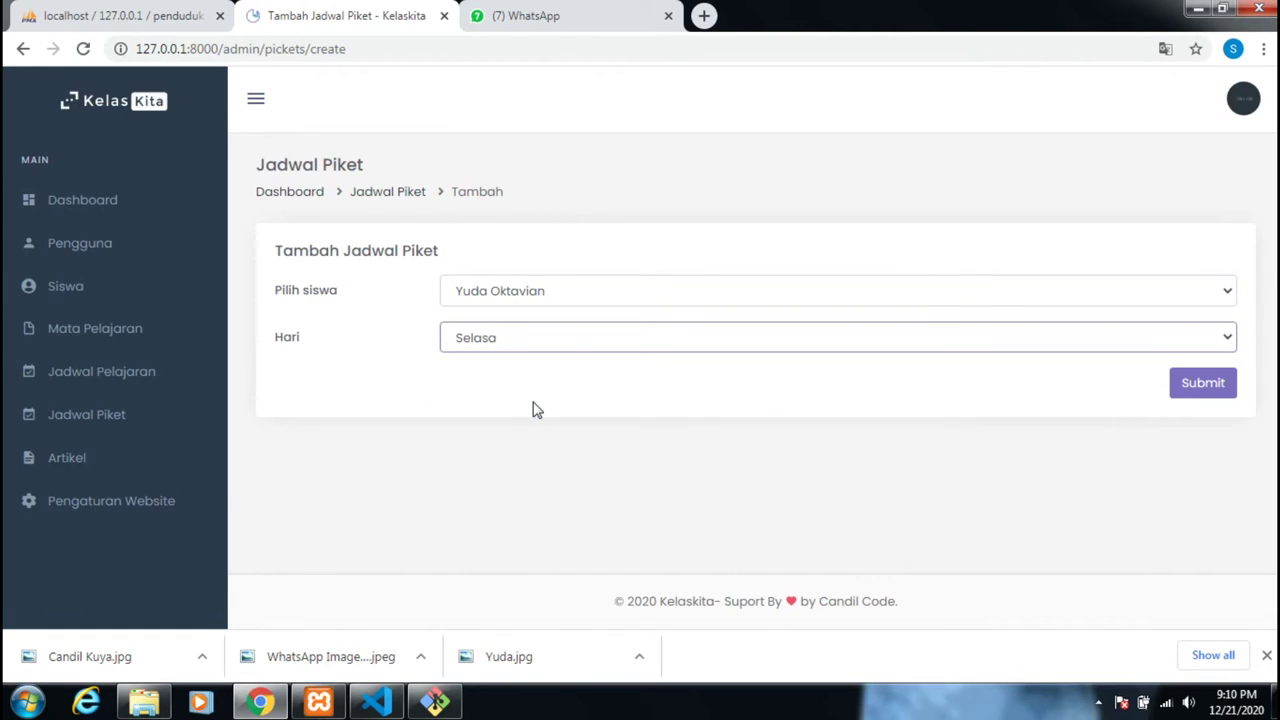
pyautogui.click(1203, 383)
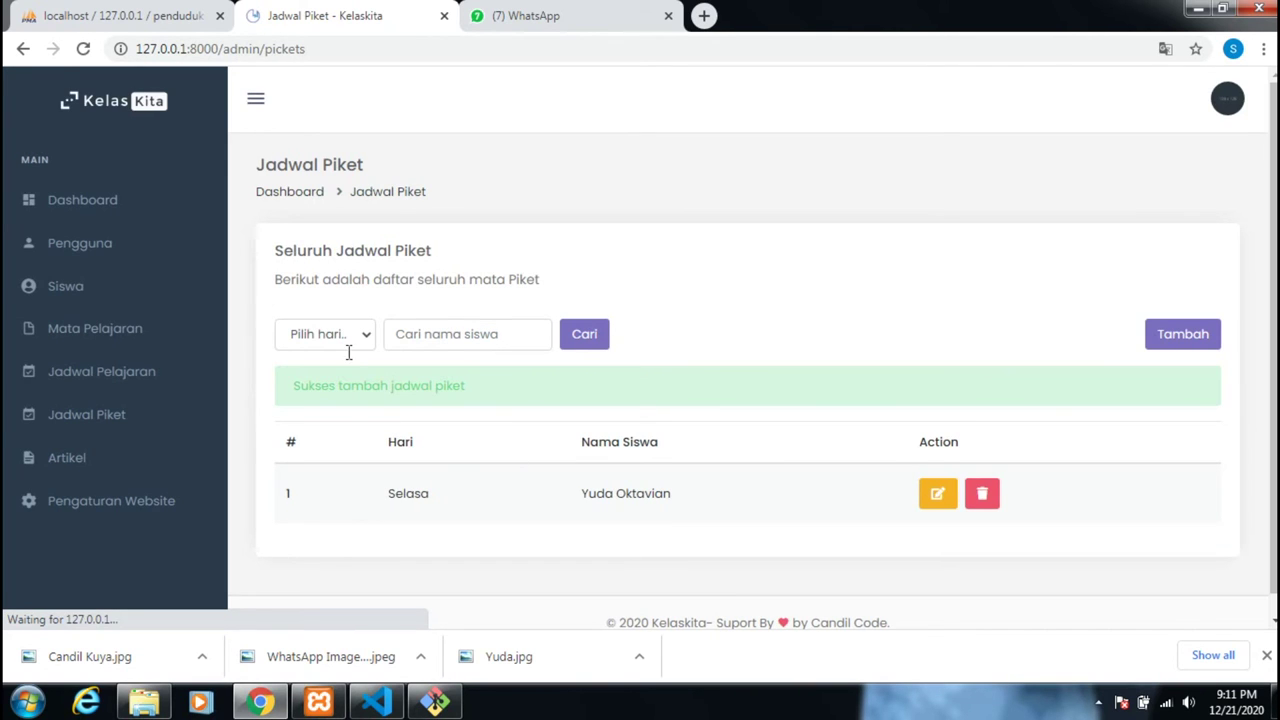
# Step: Copy the site's base address 127.0.0.1:8000 and load the public home page in a new browser tab
pyautogui.click(176, 48)
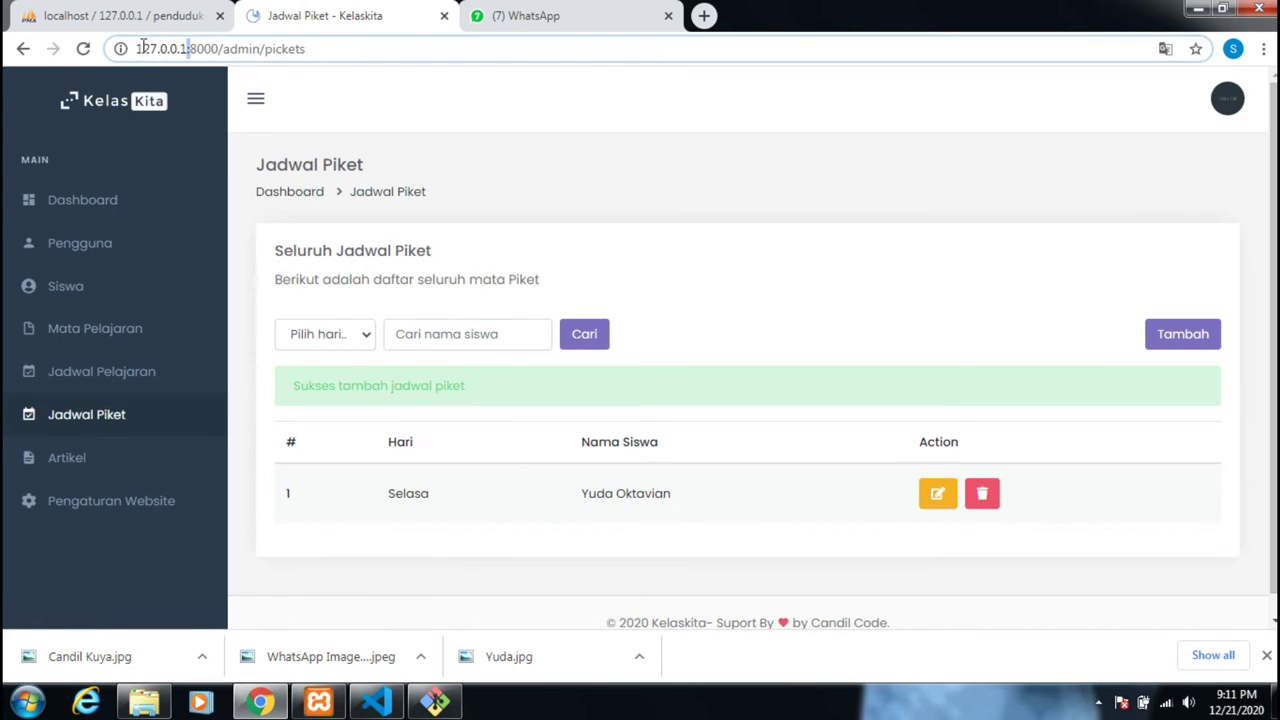
pyautogui.moveTo(138, 48); pyautogui.dragTo(222, 38)
pyautogui.hotkey('ctrl', 'c')
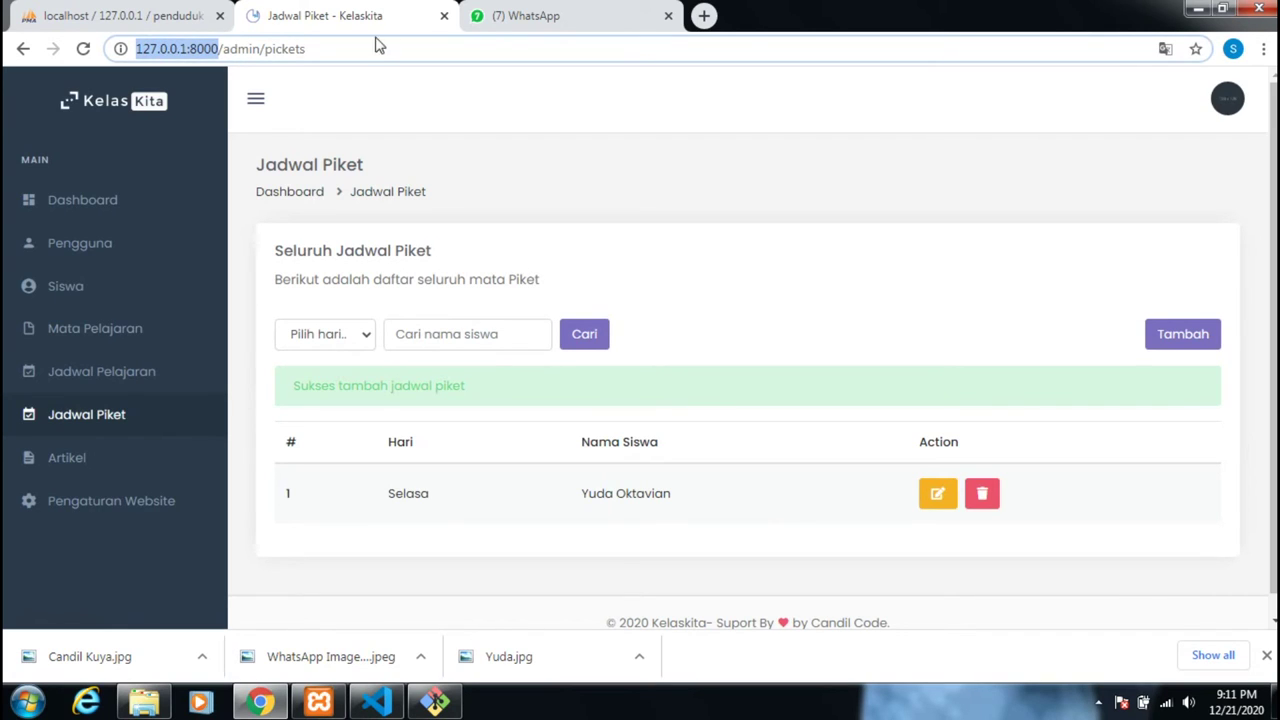
pyautogui.hotkey('ctrl', 't')
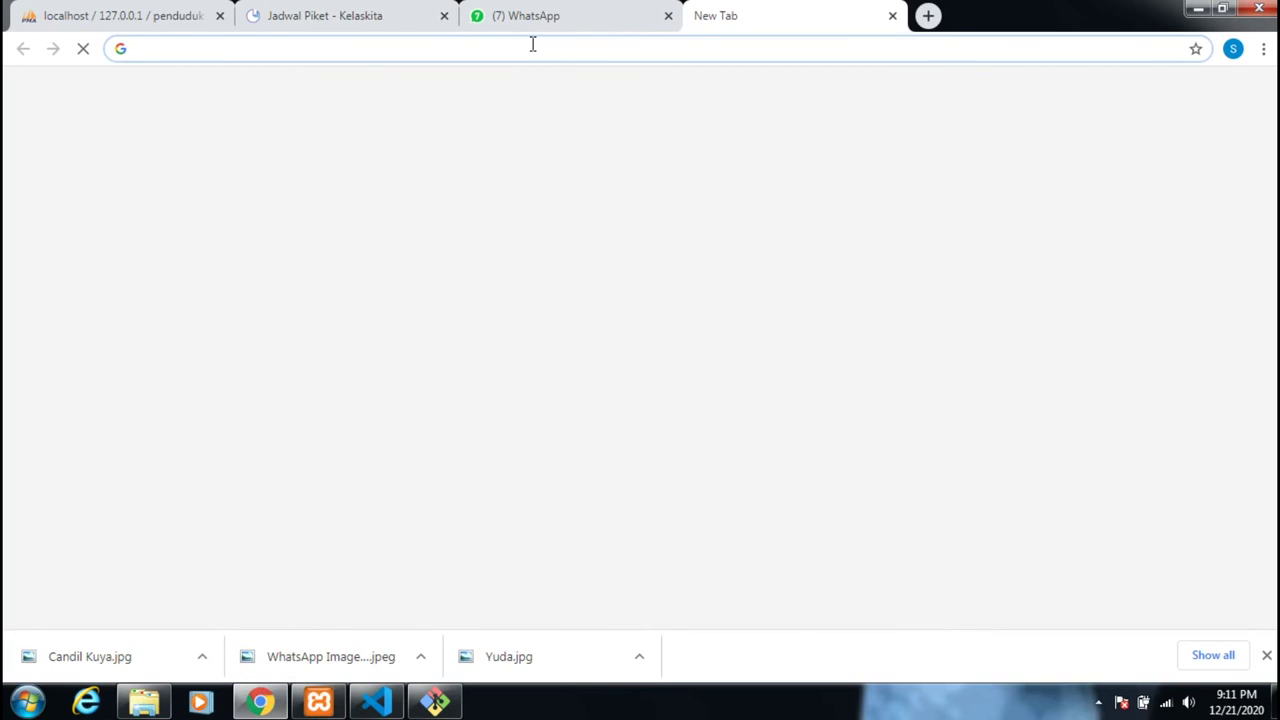
pyautogui.hotkey('ctrl', 'v')
pyautogui.press('Return')
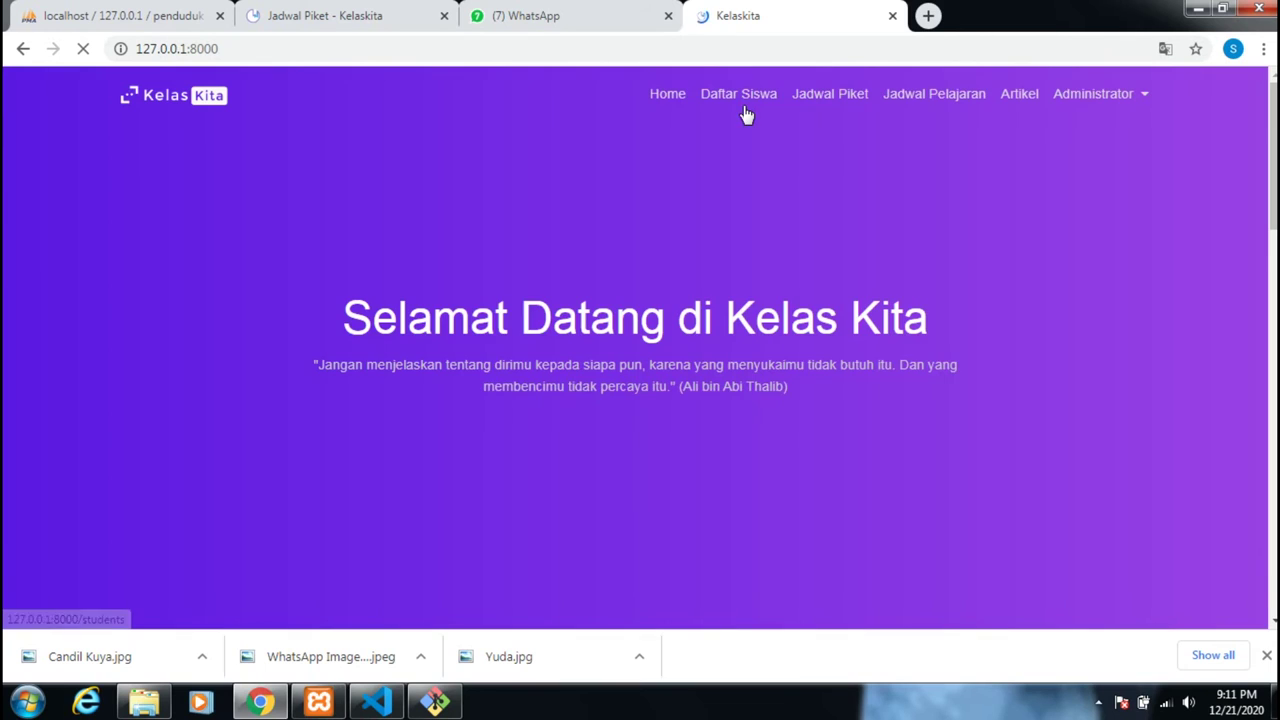
# Step: Show the public Jadwal Piket page and check the duty tables for Senin, Selasa and Rabu
pyautogui.click(827, 97)
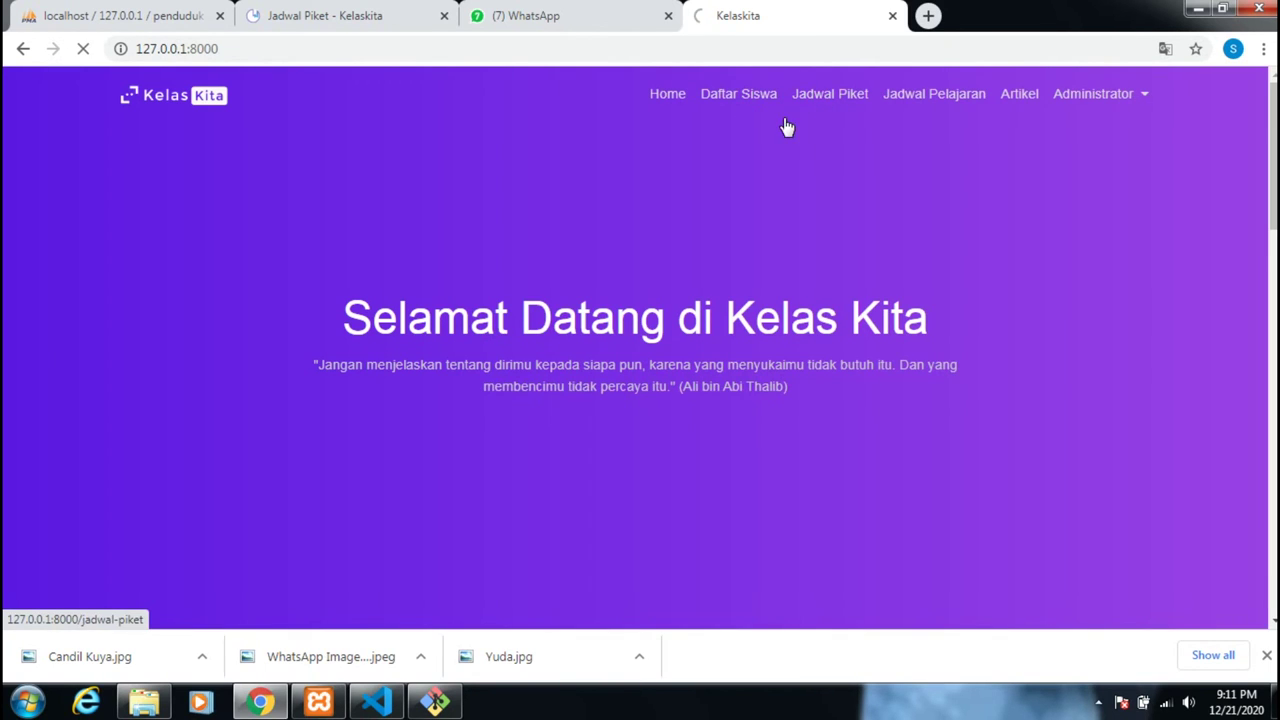
pyautogui.scroll(-6, 657, 250)
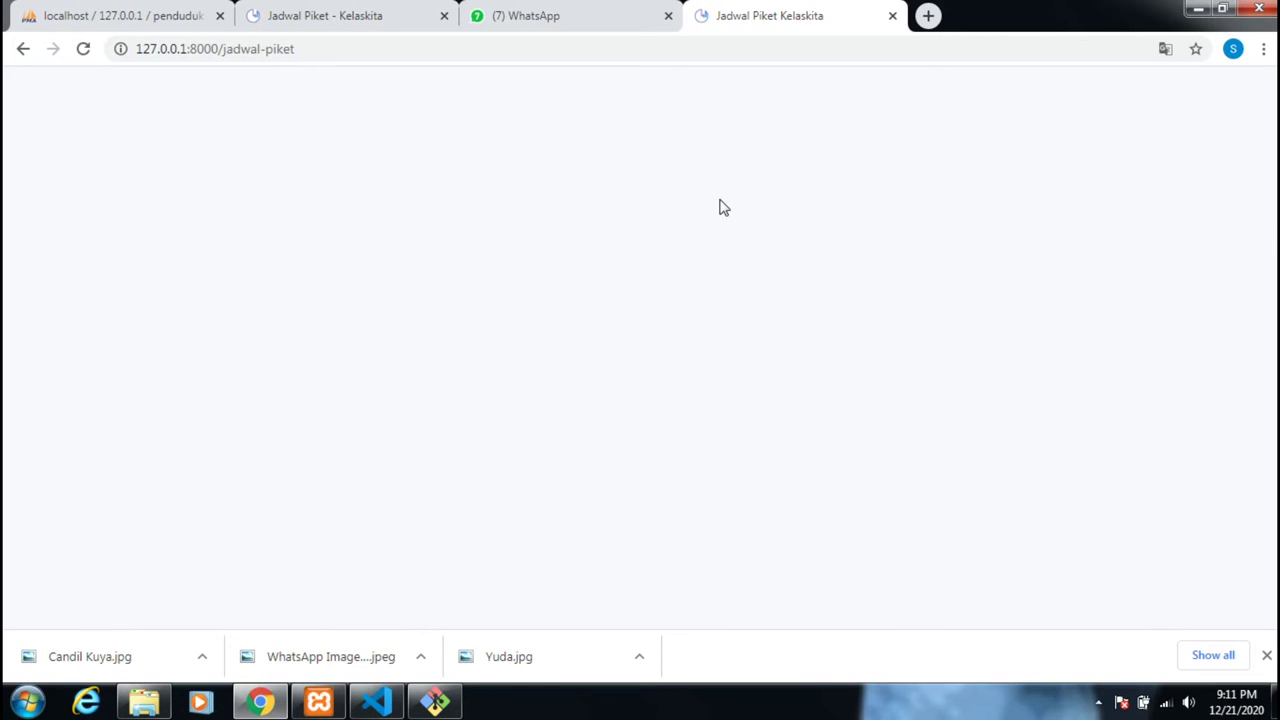
pyautogui.scroll(-2, 722, 207)
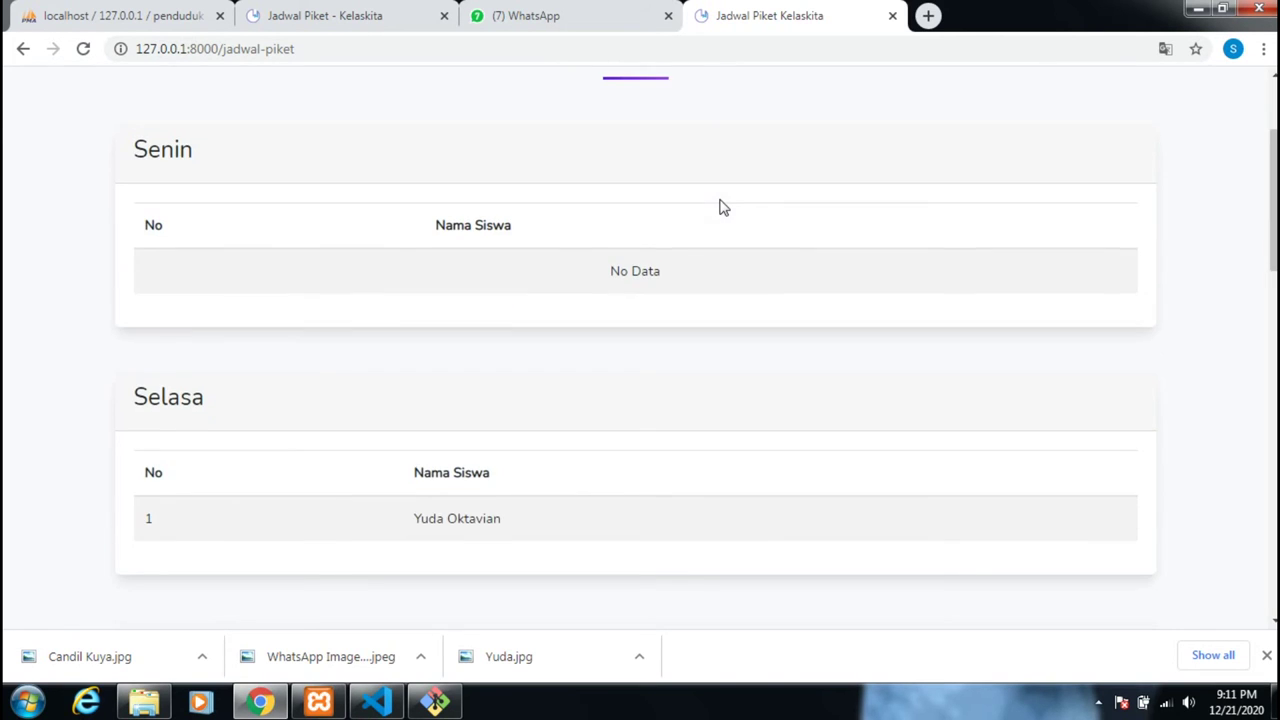
pyautogui.scroll(-1, 445, 477)
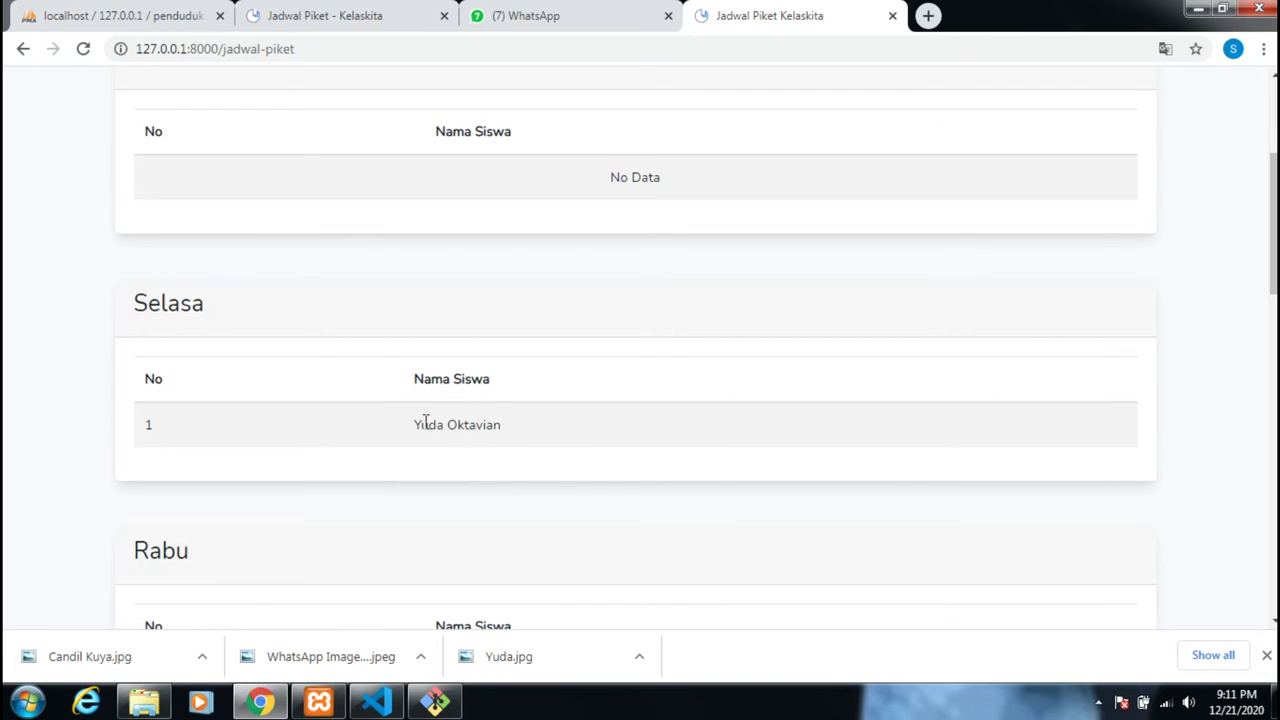
pyautogui.scroll(-1, 390, 430)
pyautogui.scroll(-1, 410, 433)
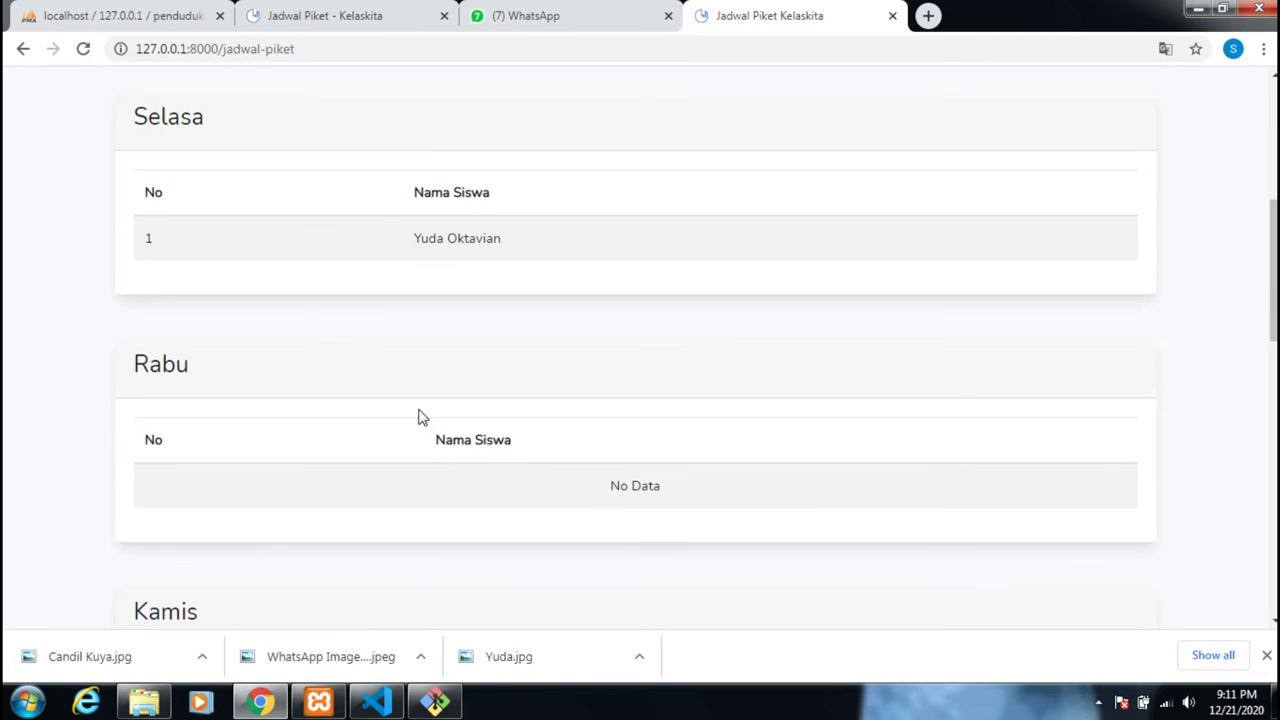
# Step: Return to the admin area and open its Artikel section
pyautogui.click(337, 15)
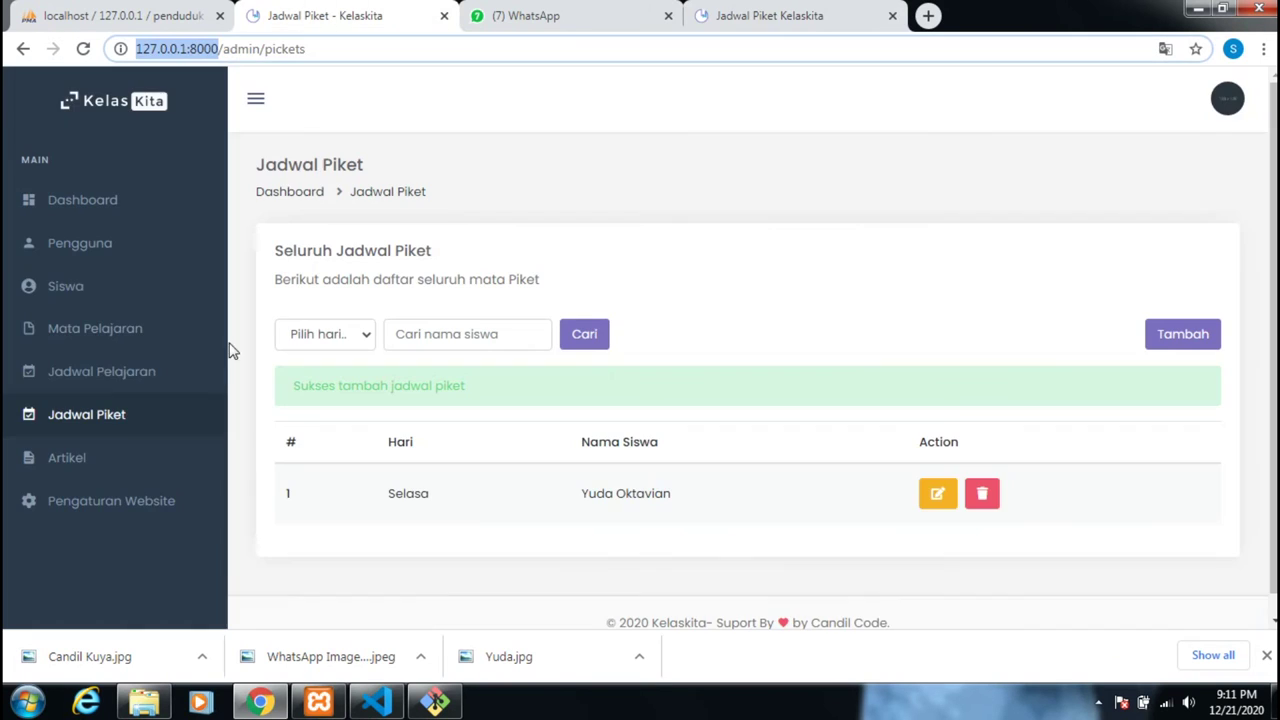
pyautogui.click(130, 465)
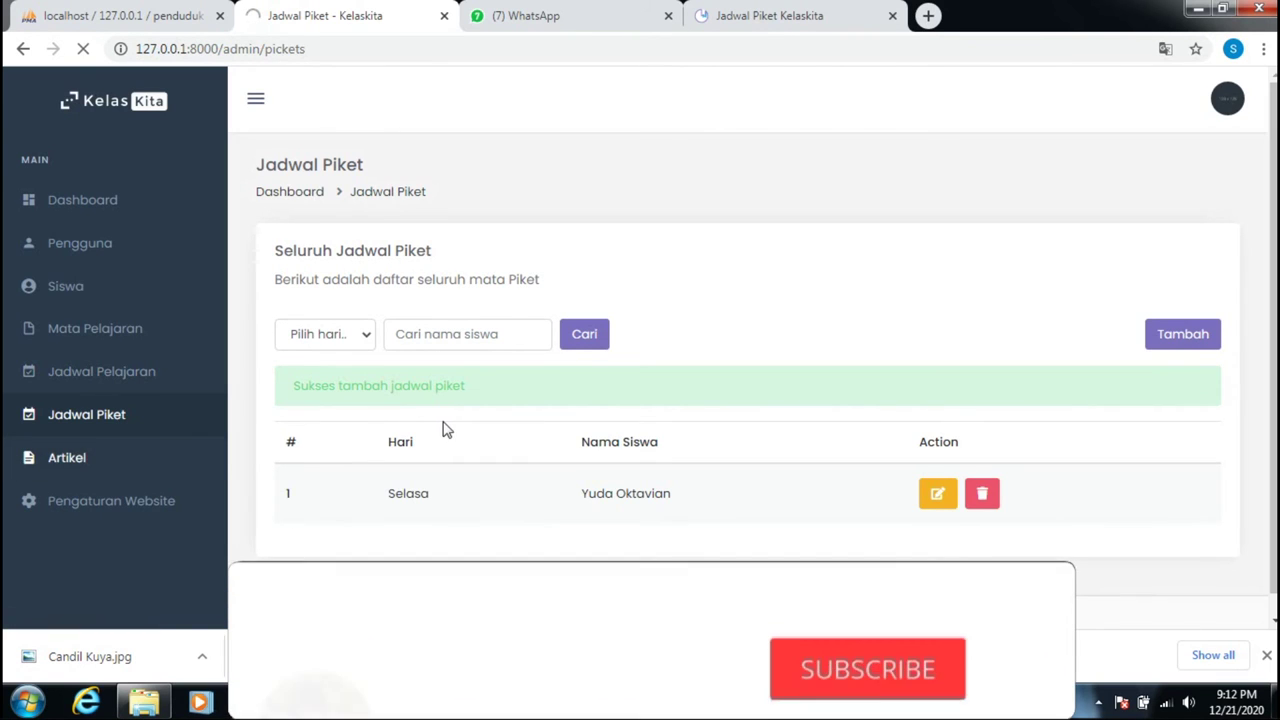